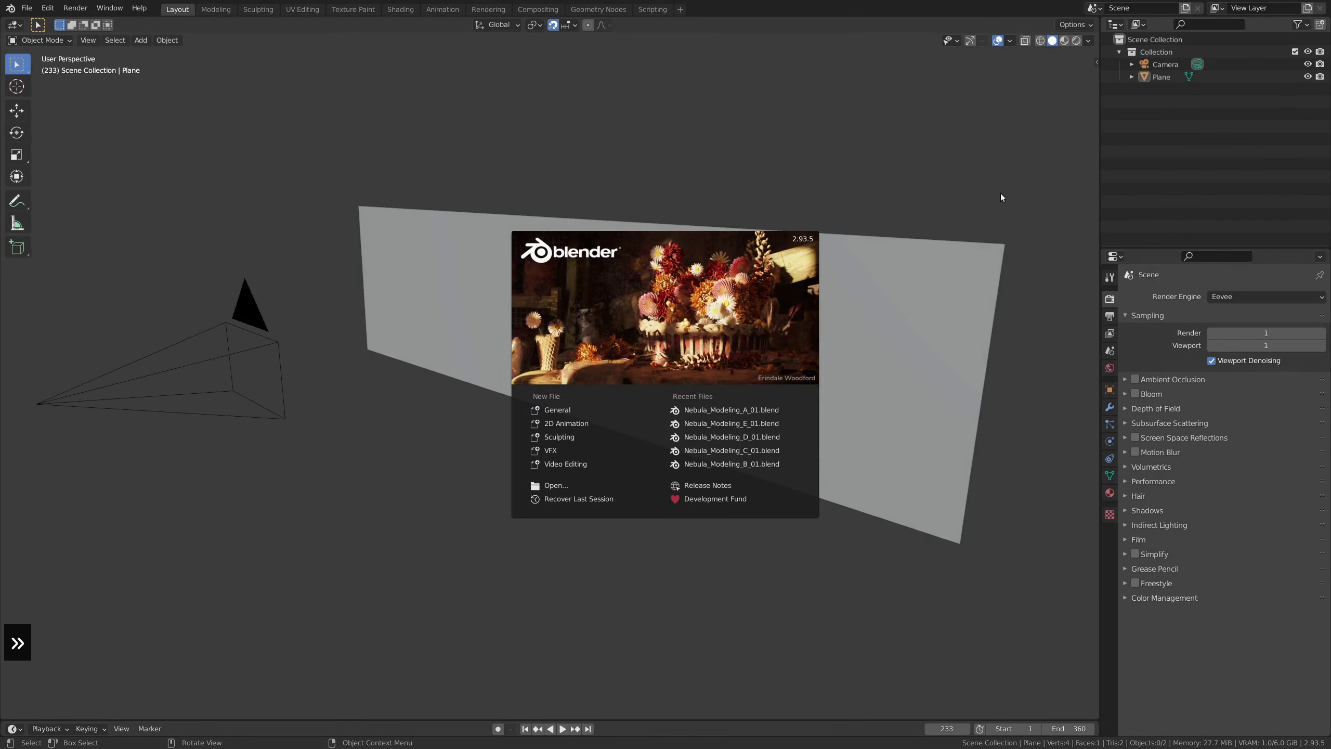
- Dismiss the startup splash screen to reveal the plane and camera scene
{"action": "left_click", "coordinate": [1001, 194]}
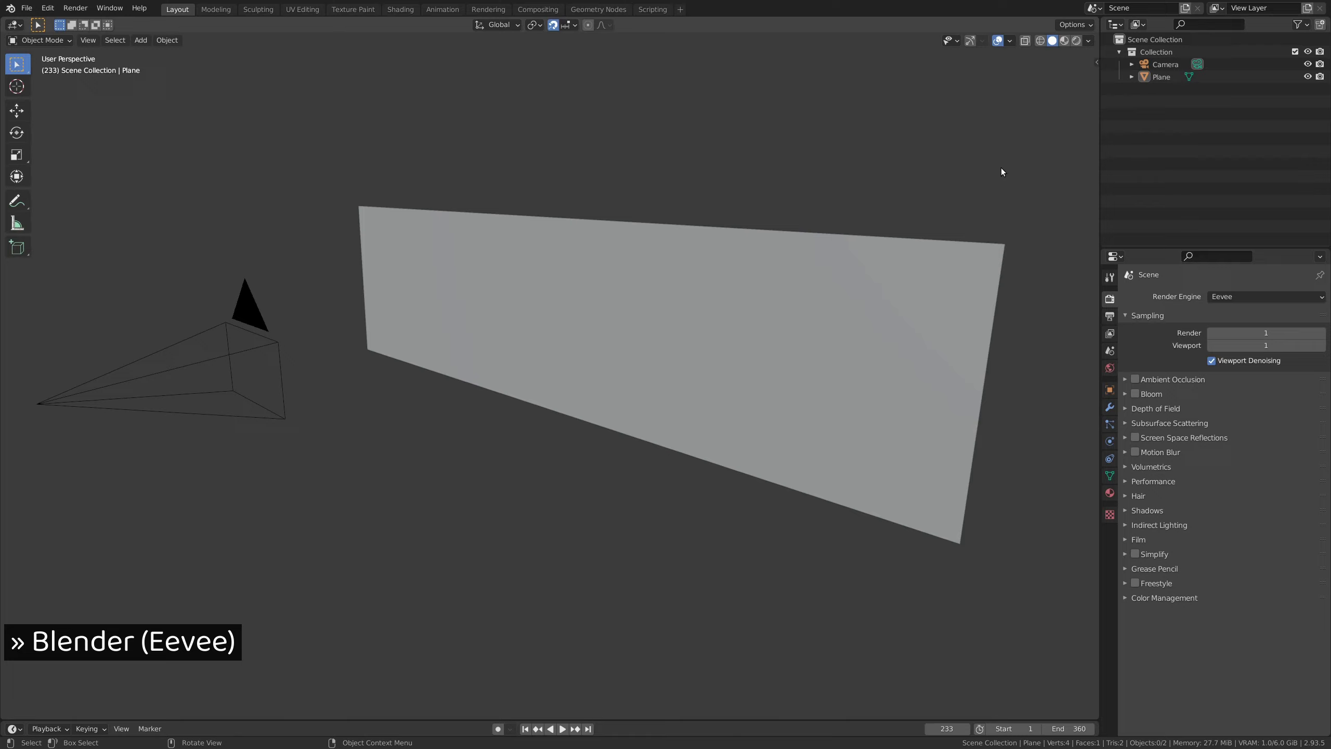
- Orbit the viewport around the plane and camera
{"action": "mouse_move", "coordinate": [1001, 168]}
{"action": "middle_mouse_down"}
{"action": "mouse_move", "coordinate": [999, 199]}
{"action": "mouse_move", "coordinate": [975, 152]}
{"action": "mouse_move", "coordinate": [945, 148]}
{"action": "mouse_move", "coordinate": [996, 164]}
{"action": "middle_mouse_up"}
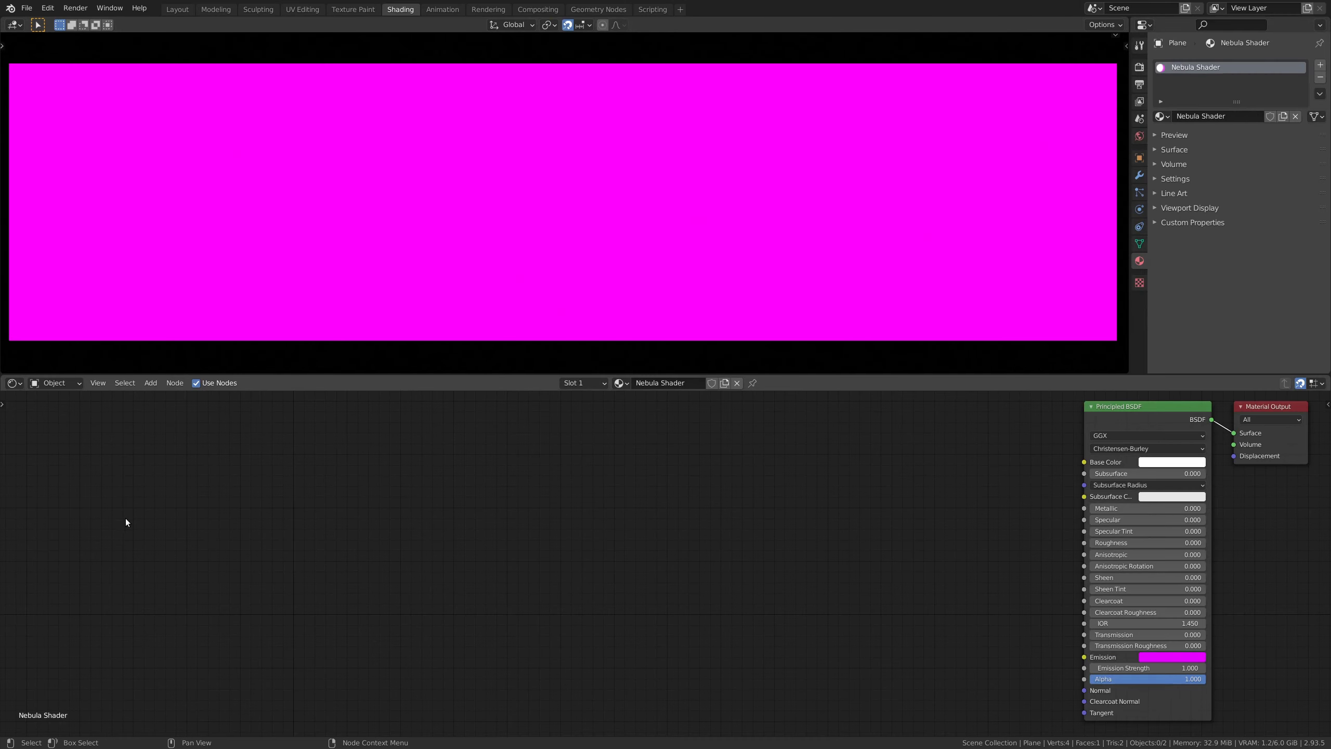
- Add Texture Coordinate and Mapping nodes via search, placing Mapping to the right
{"action": "left_click", "coordinate": [151, 383]}
{"action": "left_click", "coordinate": [152, 395]}
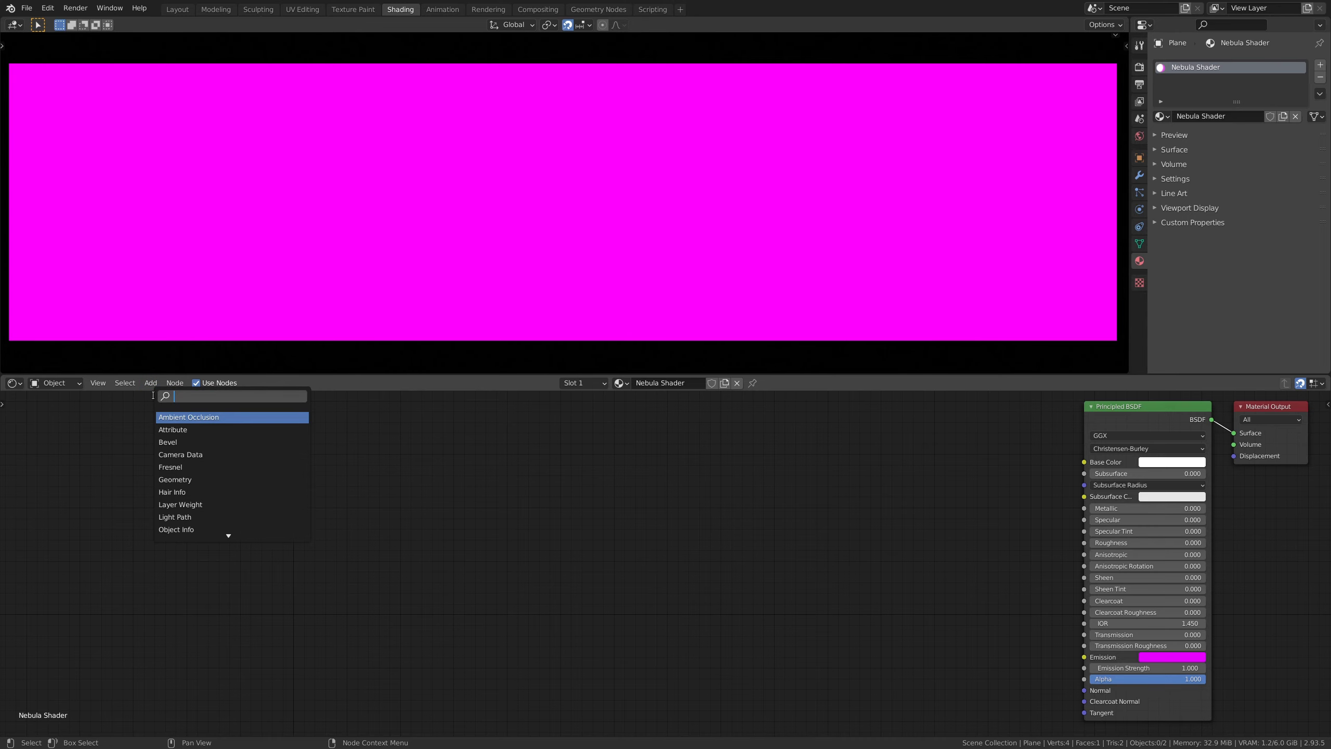
{"action": "type", "text": "texture coordinate"}
{"action": "key", "text": "Return"}
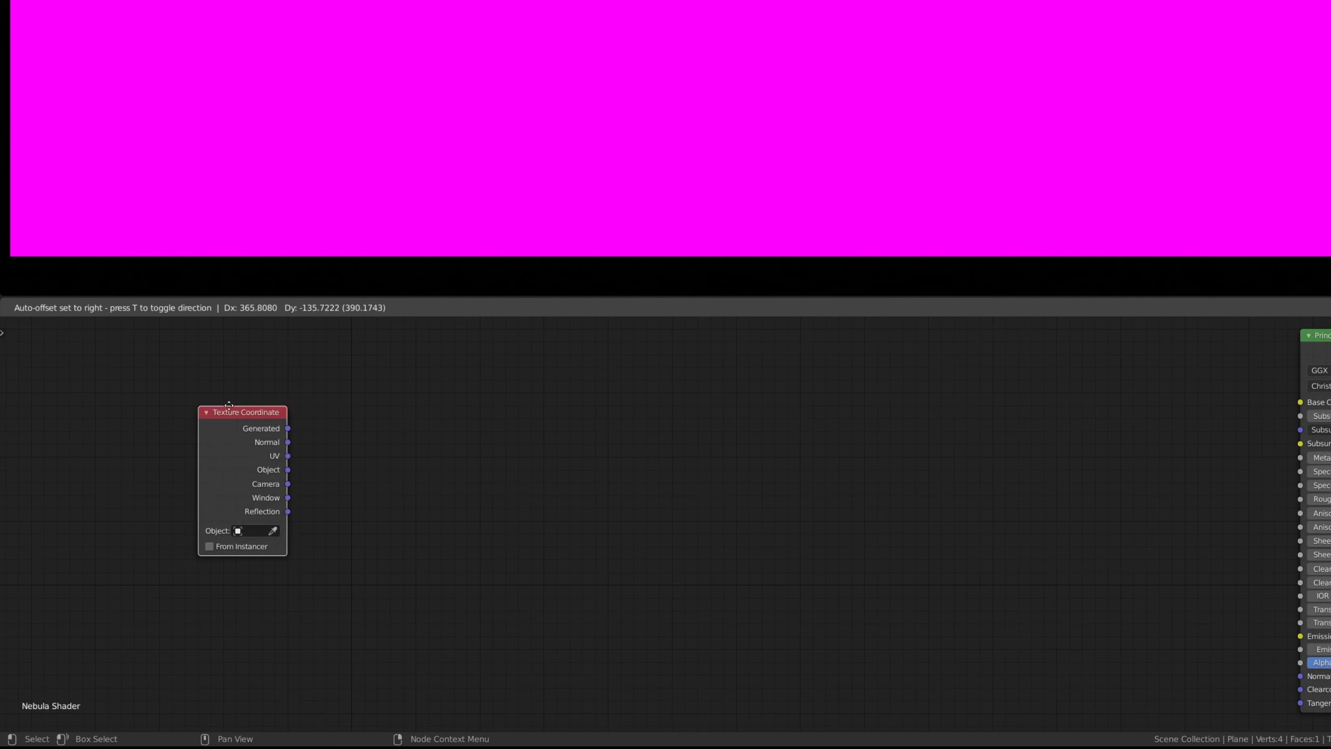
{"action": "left_click", "coordinate": [250, 400]}
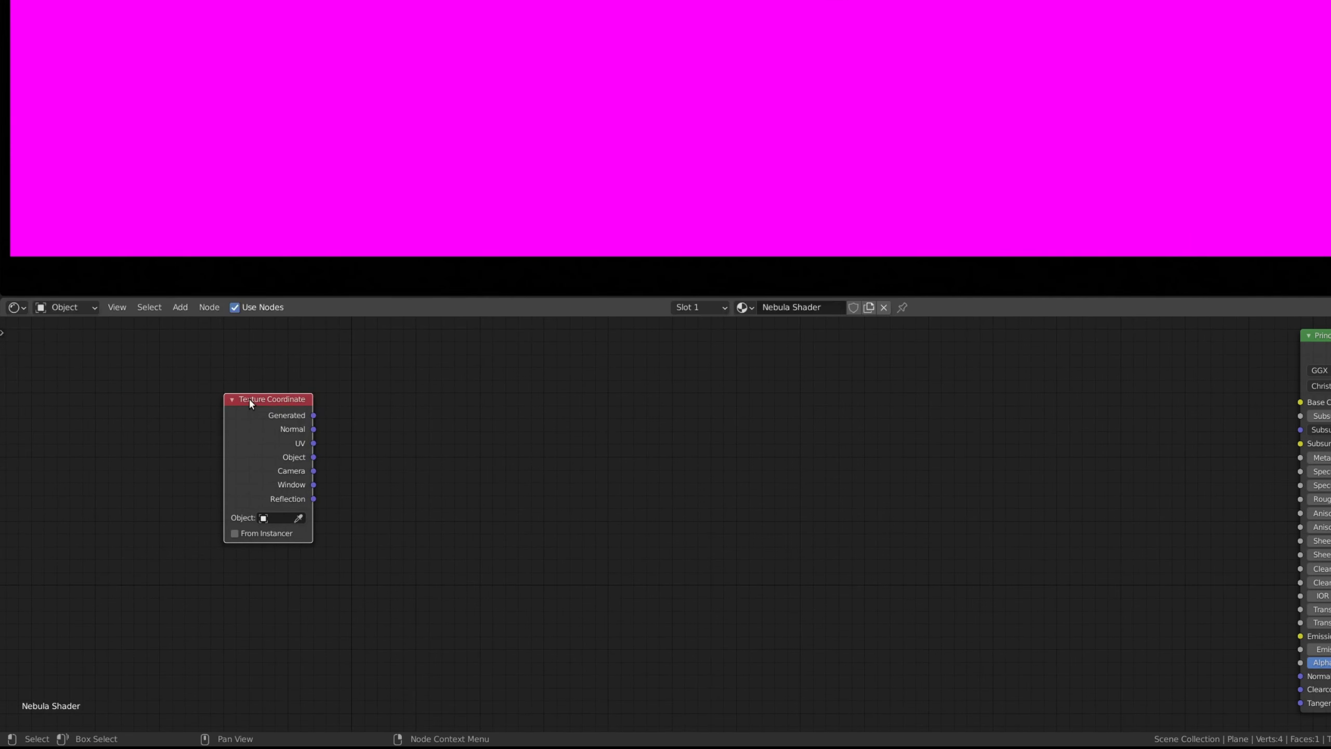
{"action": "left_click", "coordinate": [180, 307]}
{"action": "left_click", "coordinate": [181, 323]}
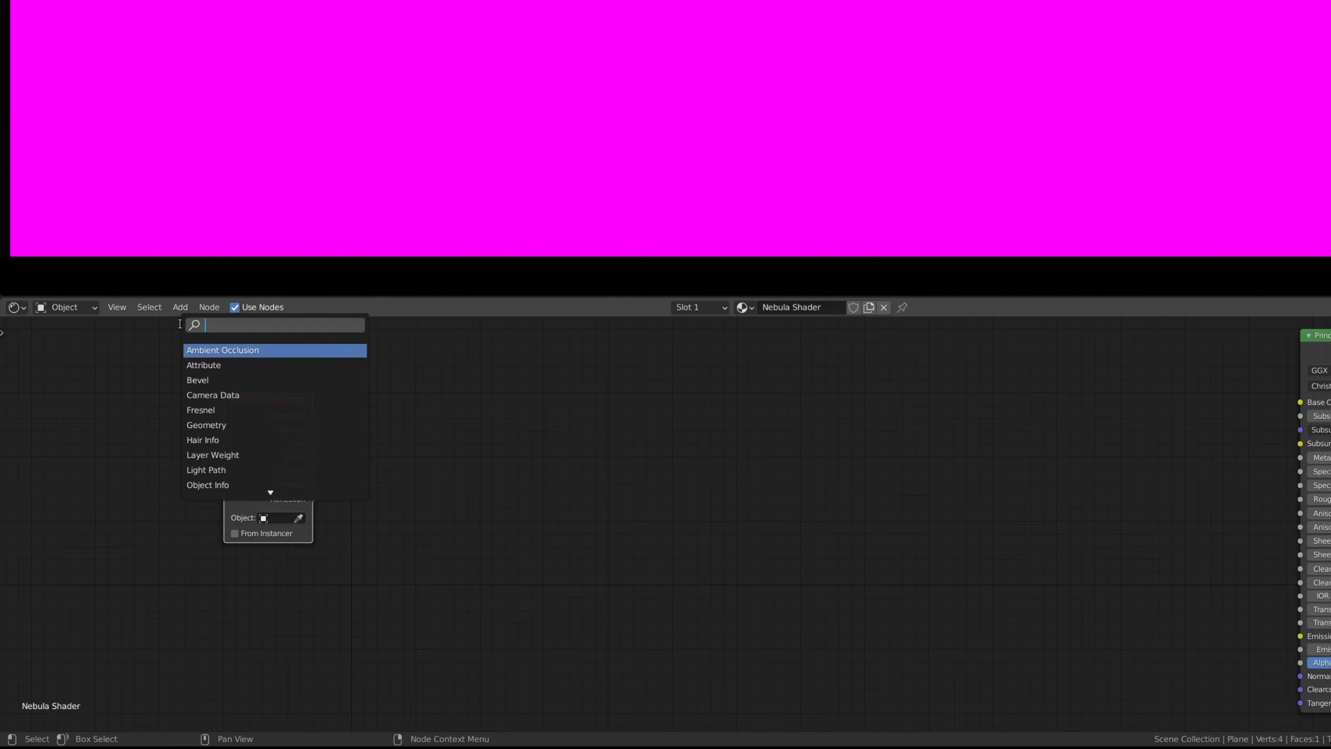
{"action": "type", "text": "mapping"}
{"action": "key", "text": "Return"}
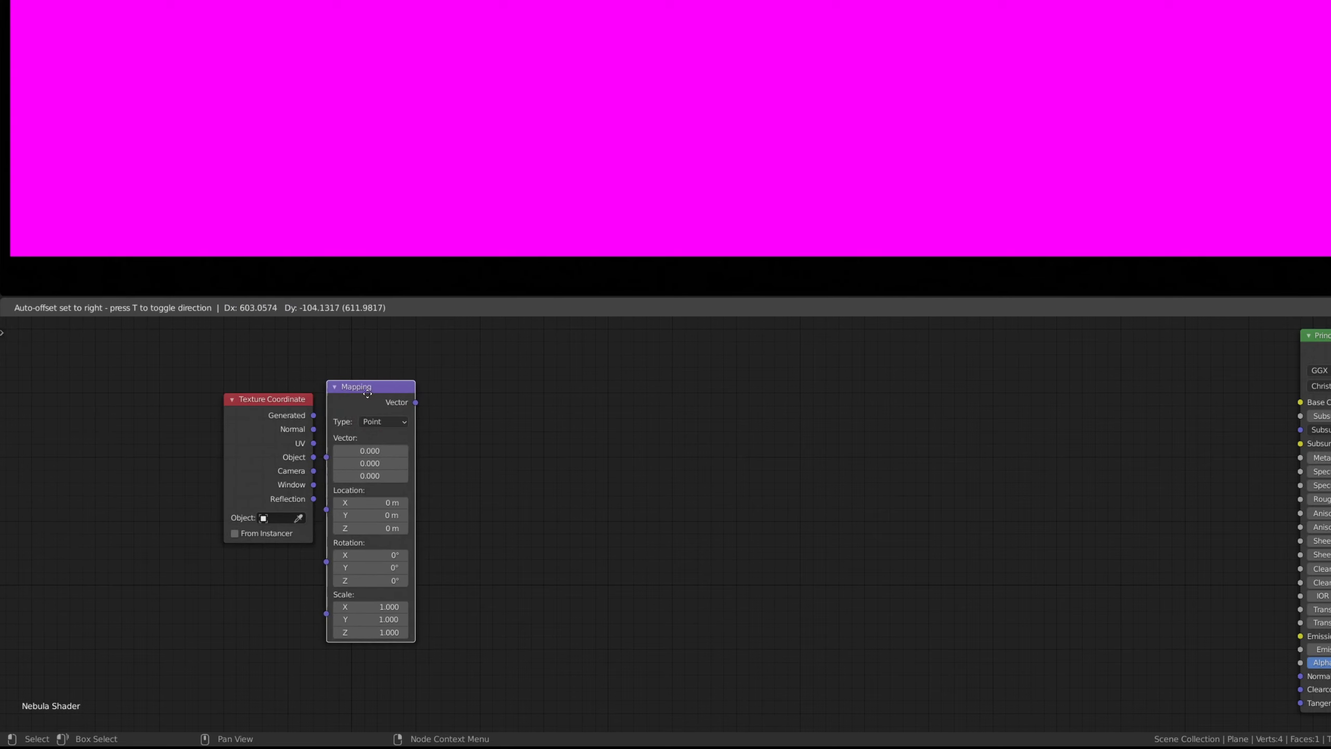
{"action": "left_click", "coordinate": [486, 399]}
- Paste a Noise Texture and a ColorRamp node side by side at the lower right
{"action": "key", "text": "ctrl+v"}
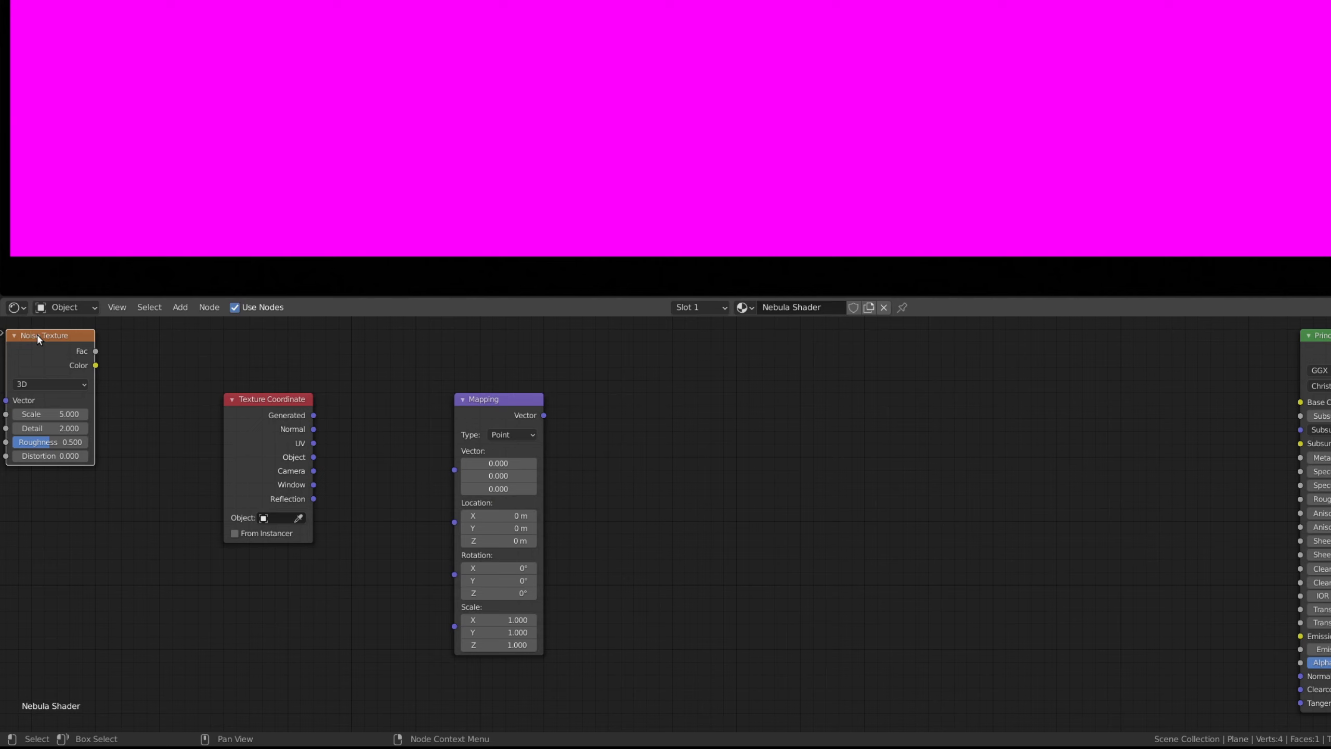
{"action": "left_click_drag", "start_coordinate": [56, 346], "coordinate": [844, 580]}
{"action": "left_click", "coordinate": [844, 580]}
{"action": "key", "text": "ctrl+v"}
{"action": "left_click_drag", "start_coordinate": [42, 344], "coordinate": [964, 584]}
{"action": "left_click", "coordinate": [964, 584]}
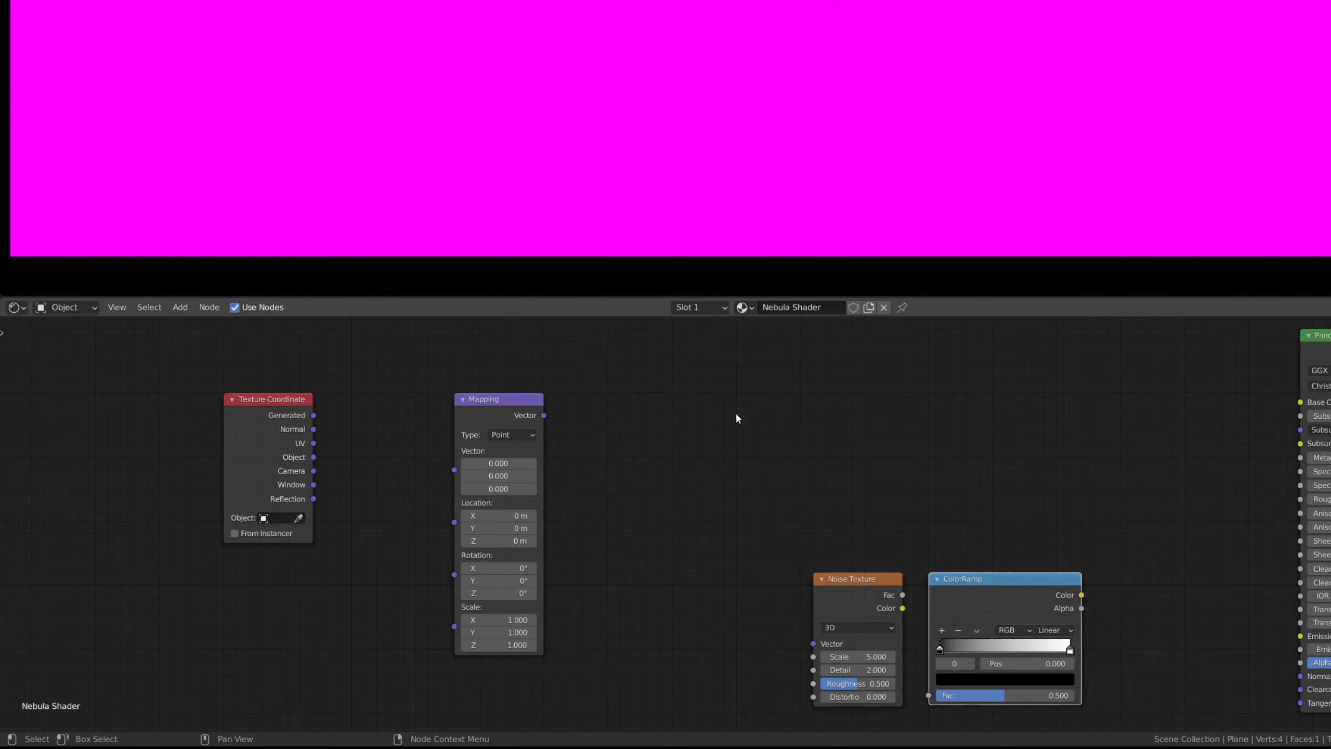
{"action": "left_click", "coordinate": [406, 369]}
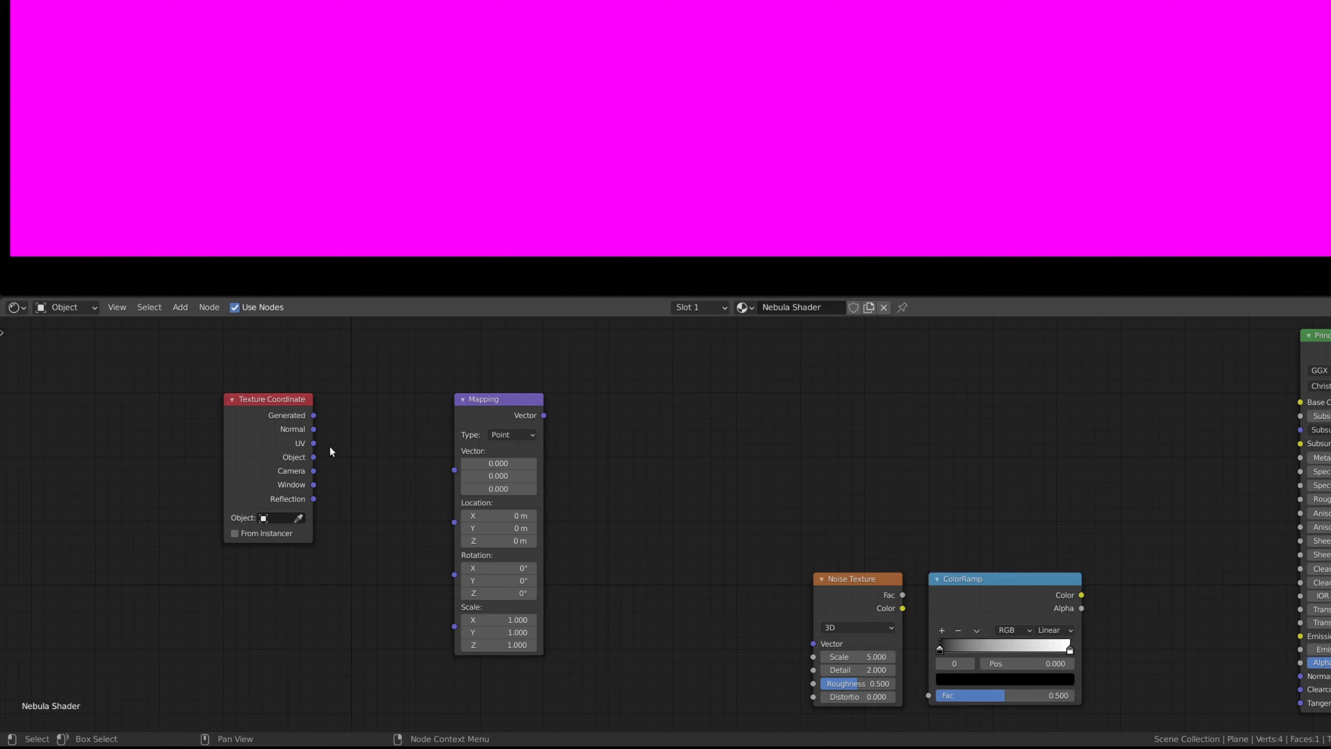
- Route Object coordinates through Mapping into a 4D Noise Texture with Scale 4, Detail 16
{"action": "left_click_drag", "start_coordinate": [316, 461], "coordinate": [454, 470]}
{"action": "left_click_drag", "start_coordinate": [544, 415], "coordinate": [811, 648]}
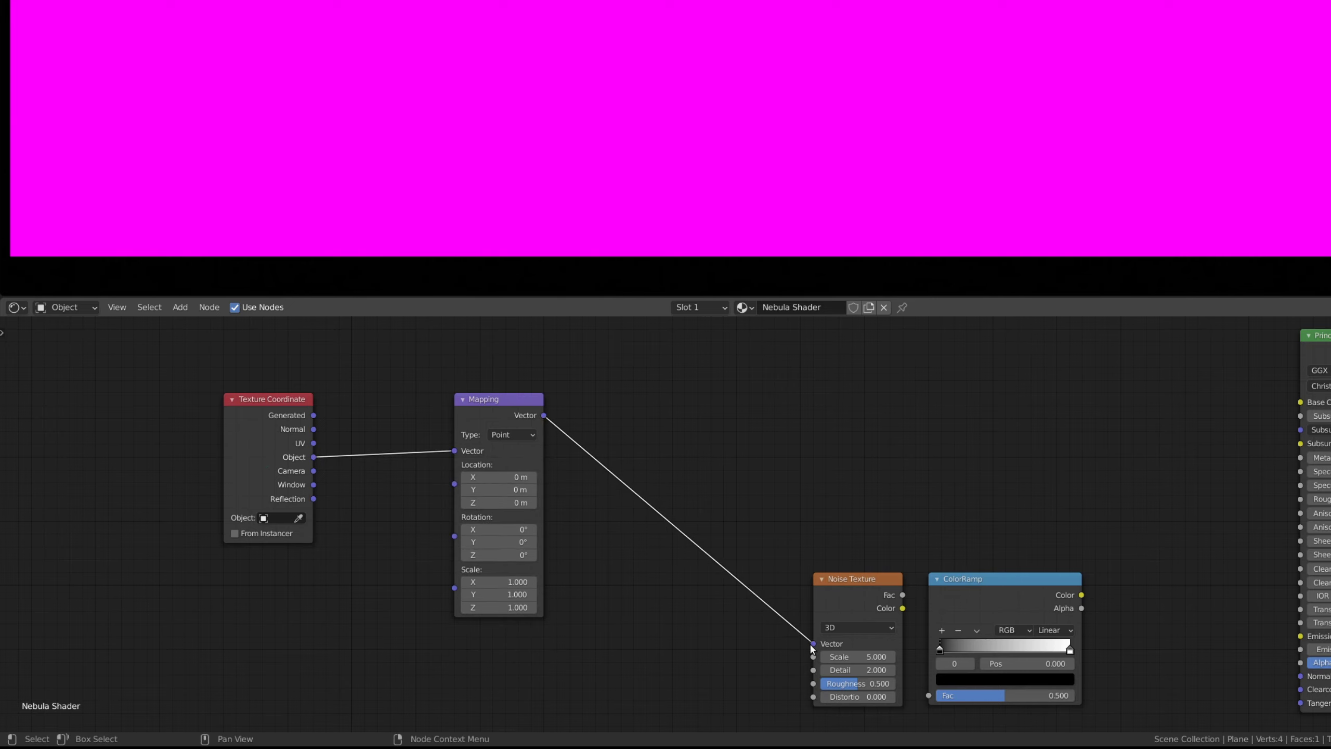
{"action": "left_click", "coordinate": [849, 628]}
{"action": "left_click", "coordinate": [843, 682]}
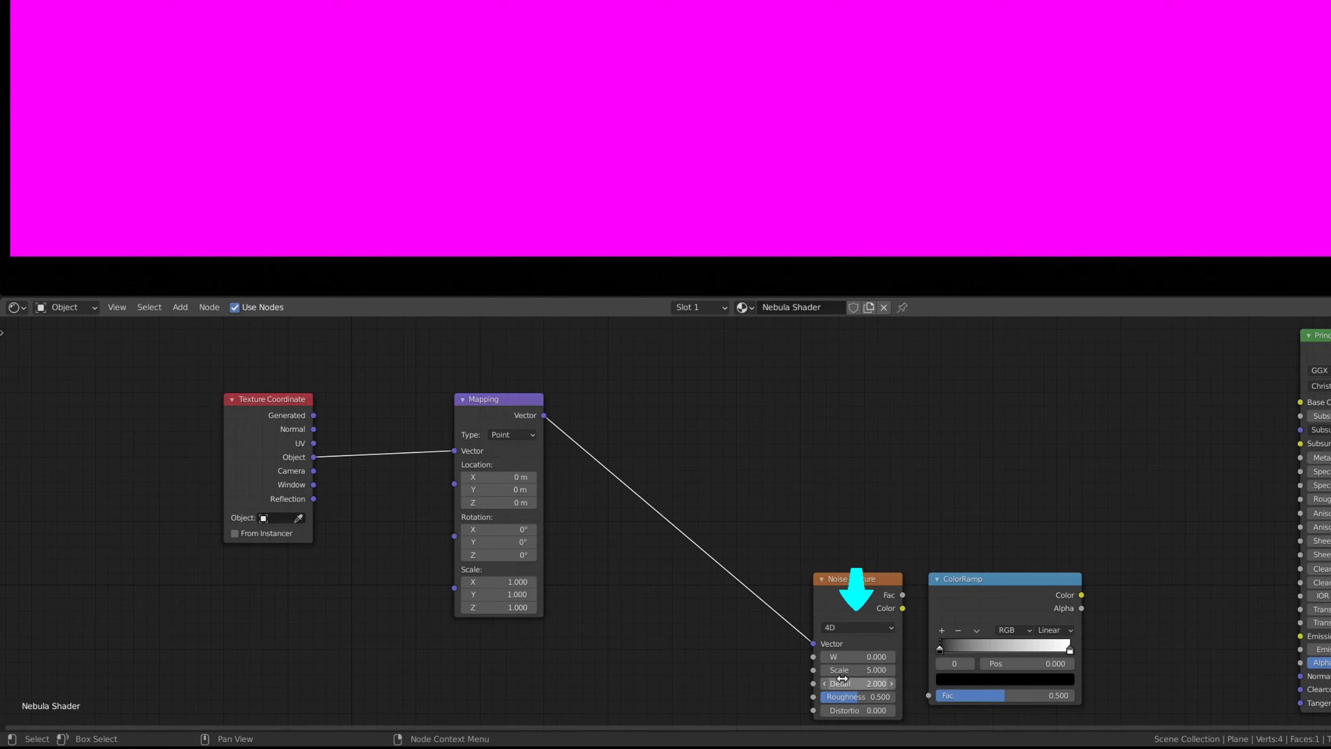
{"action": "left_click", "coordinate": [858, 670]}
{"action": "type", "text": "5.0"}
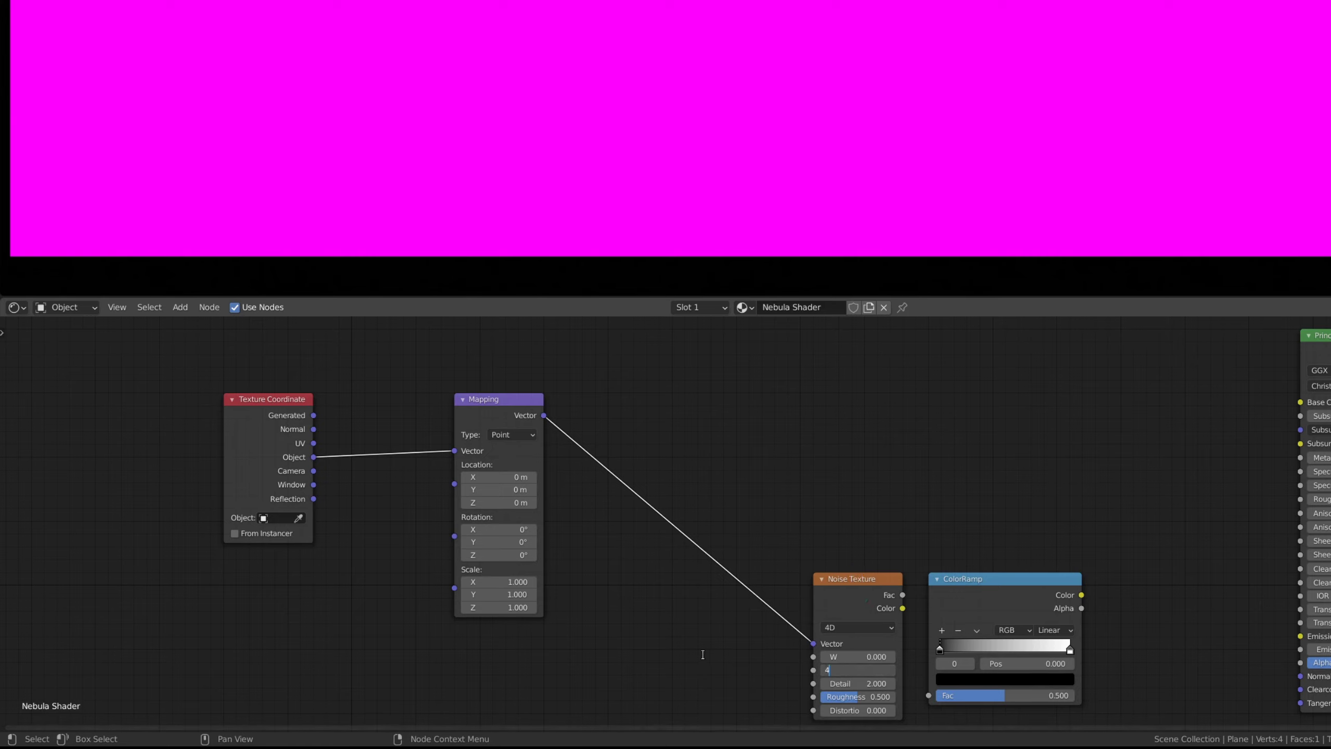
{"action": "key", "text": "Tab"}
{"action": "type", "text": "2.0"}
{"action": "key", "text": "Return"}
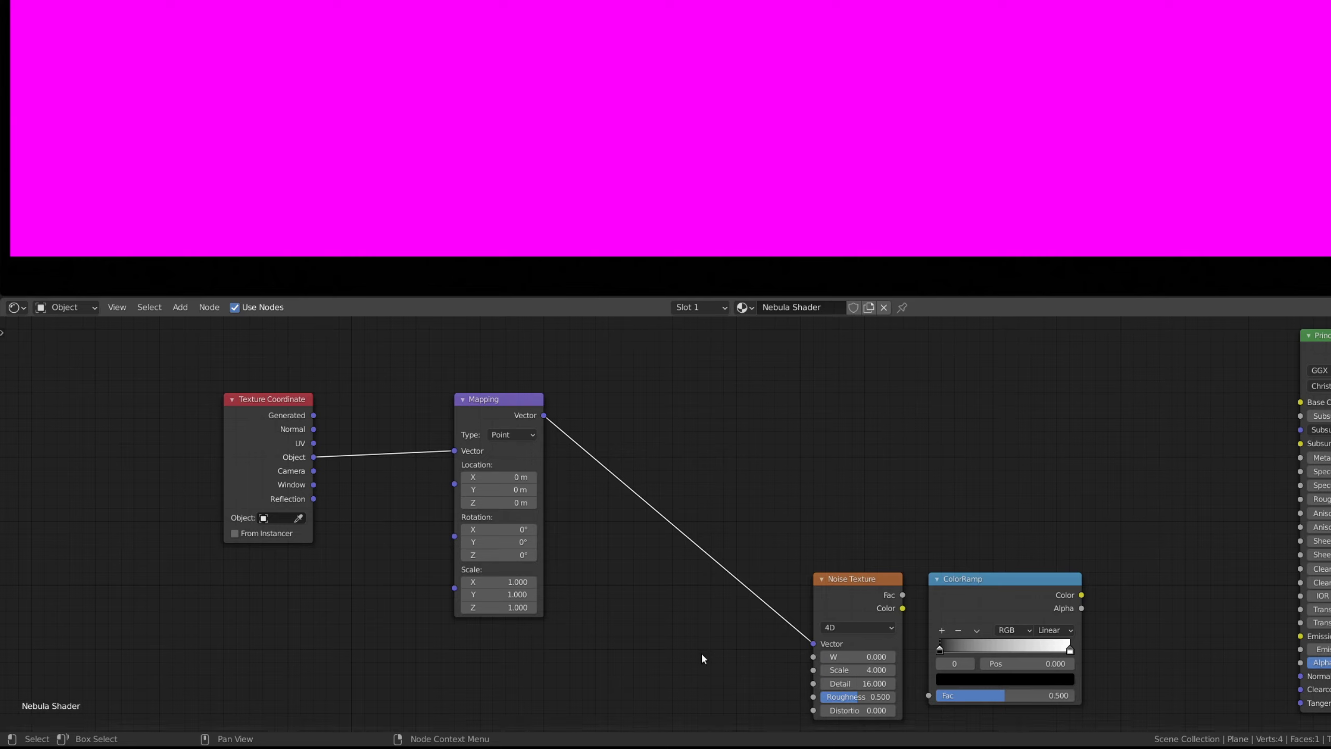
- Feed noise Fac into the ColorRamp, tighten its stops (white at 0.893), and drive Alpha
{"action": "left_click_drag", "start_coordinate": [903, 595], "coordinate": [932, 695]}
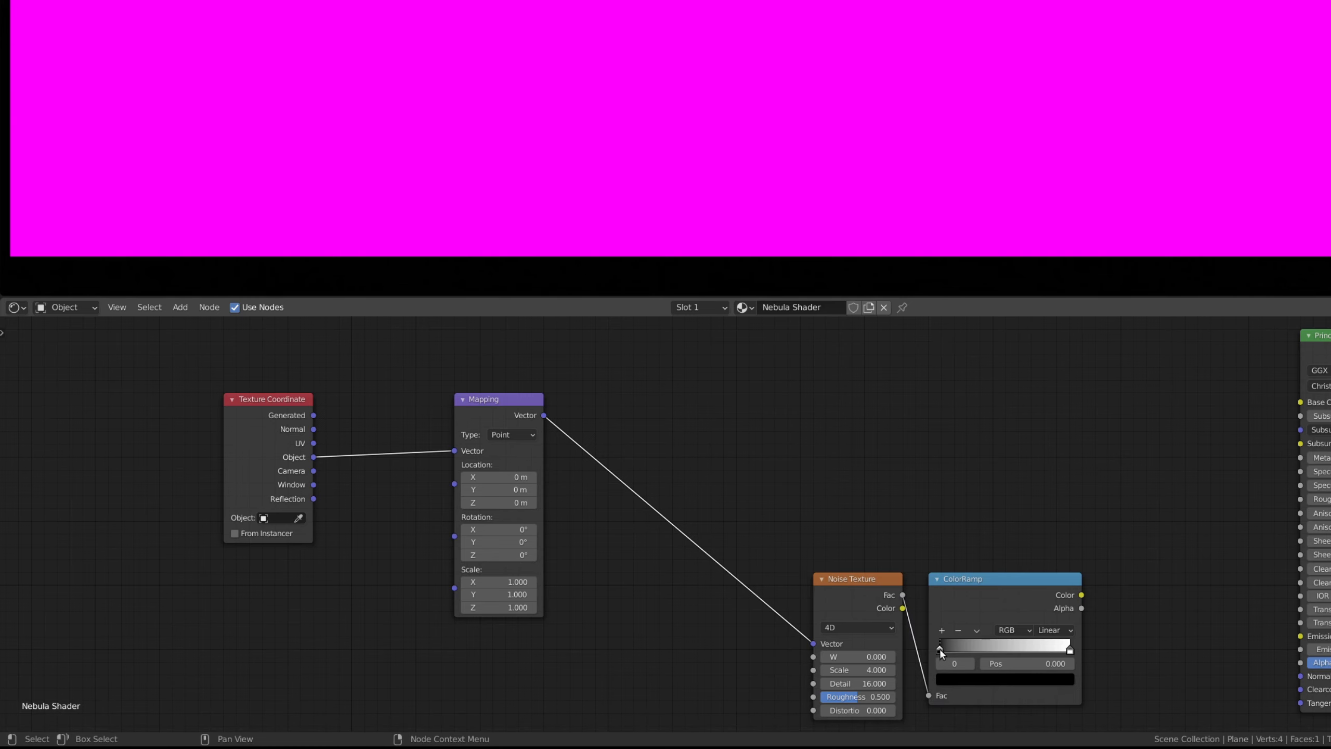
{"action": "left_click_drag", "start_coordinate": [940, 649], "coordinate": [992, 657]}
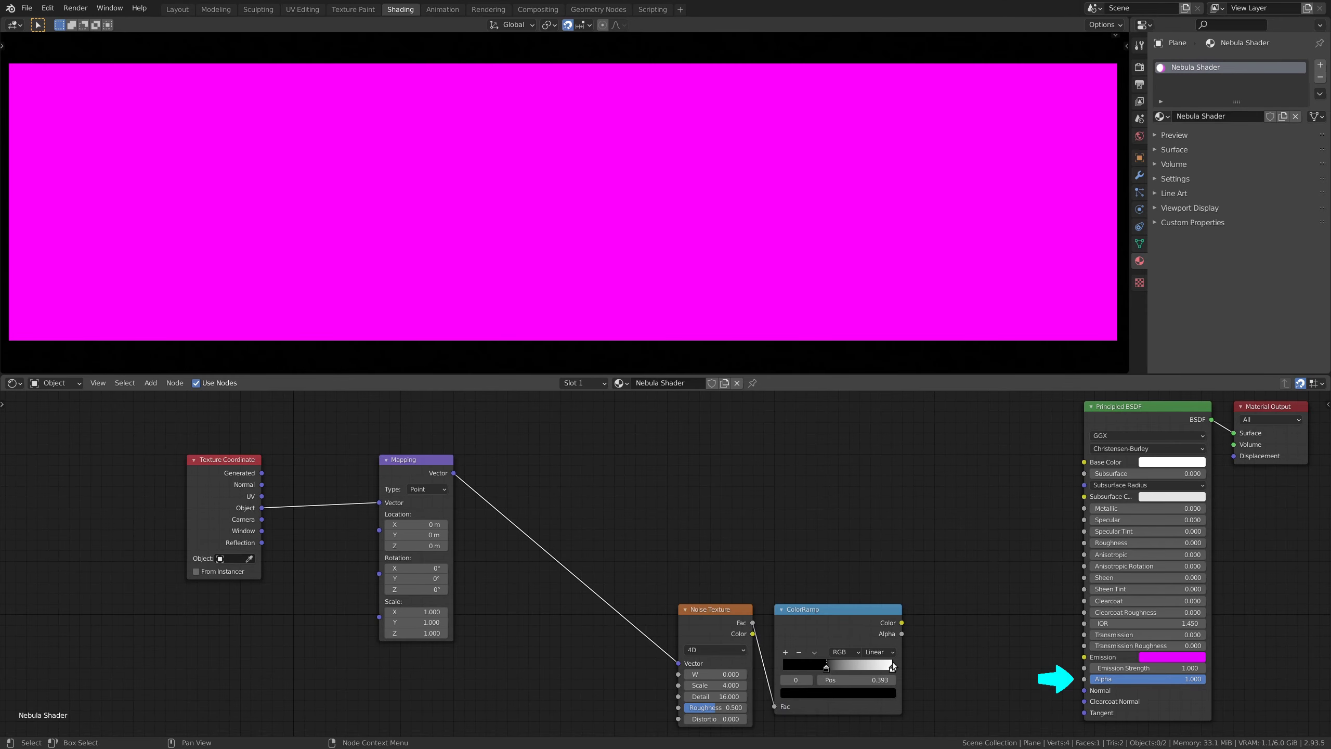
{"action": "left_click_drag", "start_coordinate": [1071, 648], "coordinate": [1062, 652]}
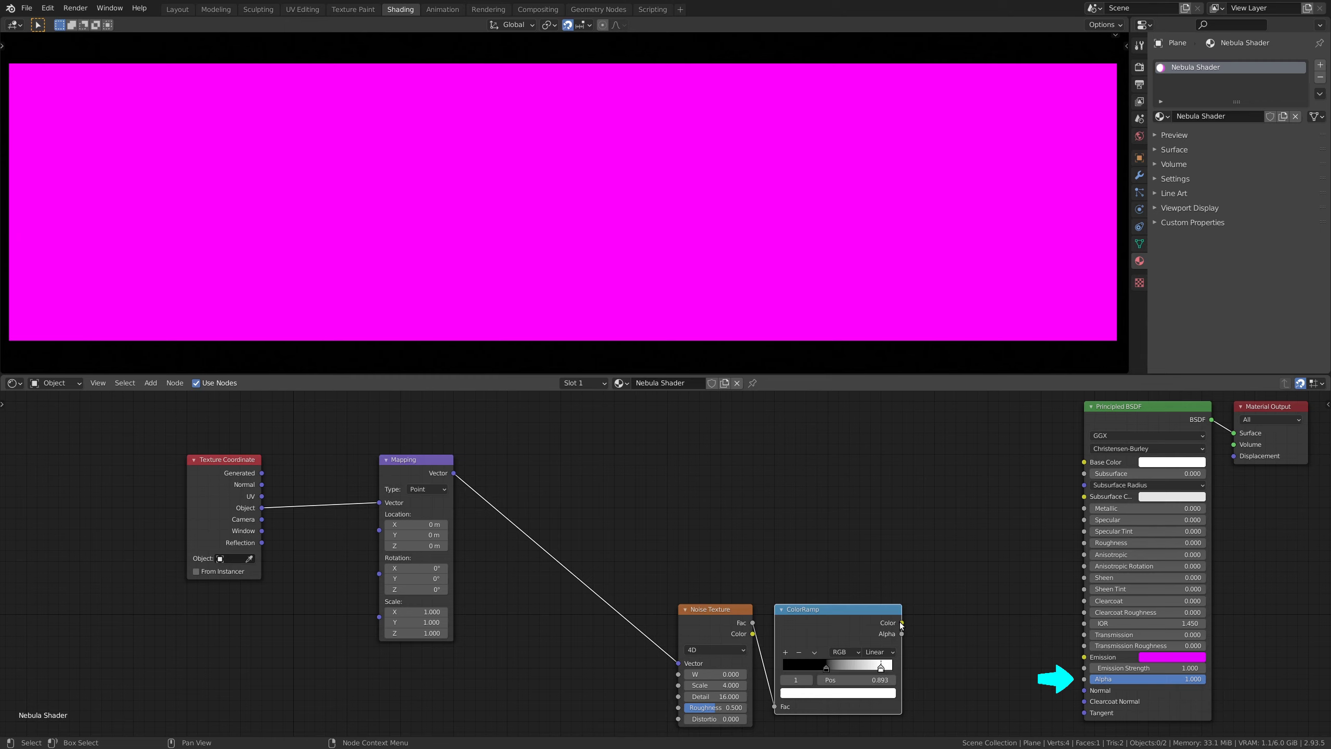
{"action": "left_click_drag", "start_coordinate": [902, 622], "coordinate": [1083, 679]}
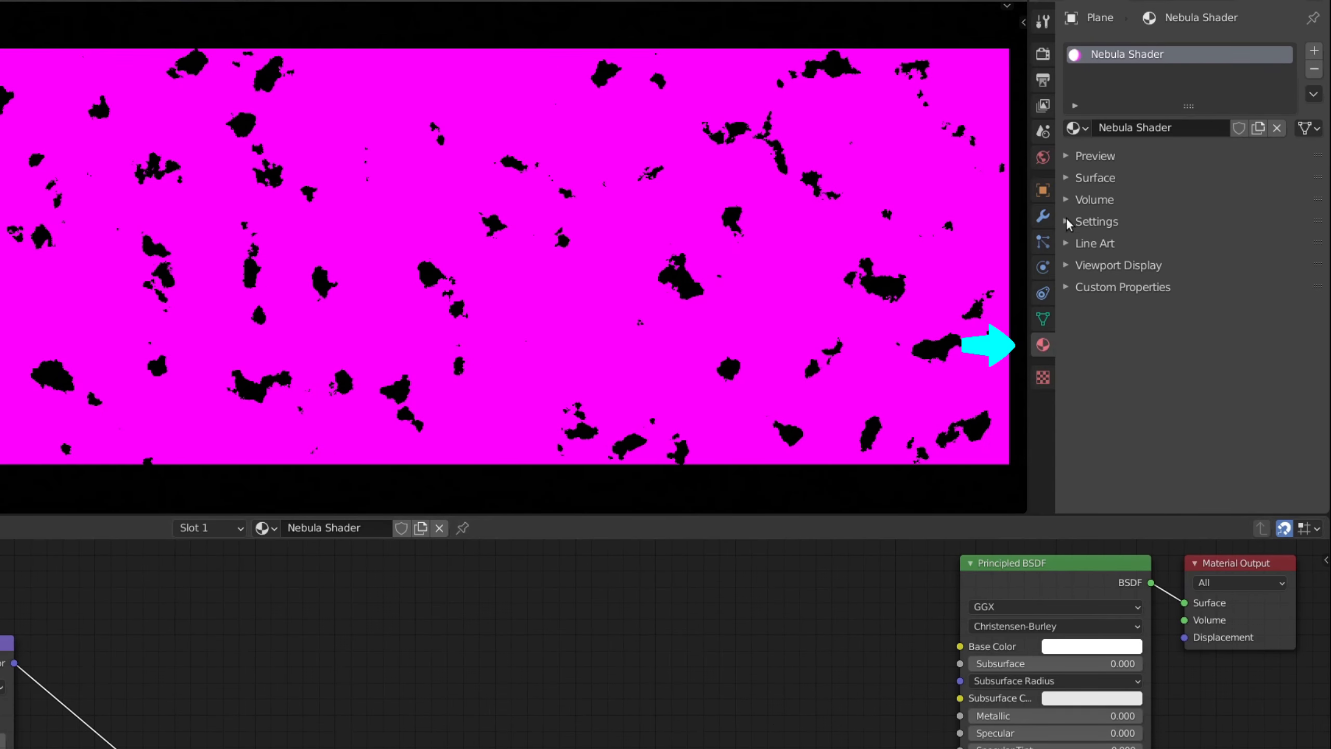
- Set the Nebula Shader material's Blend Mode to Alpha Blend
{"action": "left_click", "coordinate": [1065, 220]}
{"action": "left_click", "coordinate": [1202, 269]}
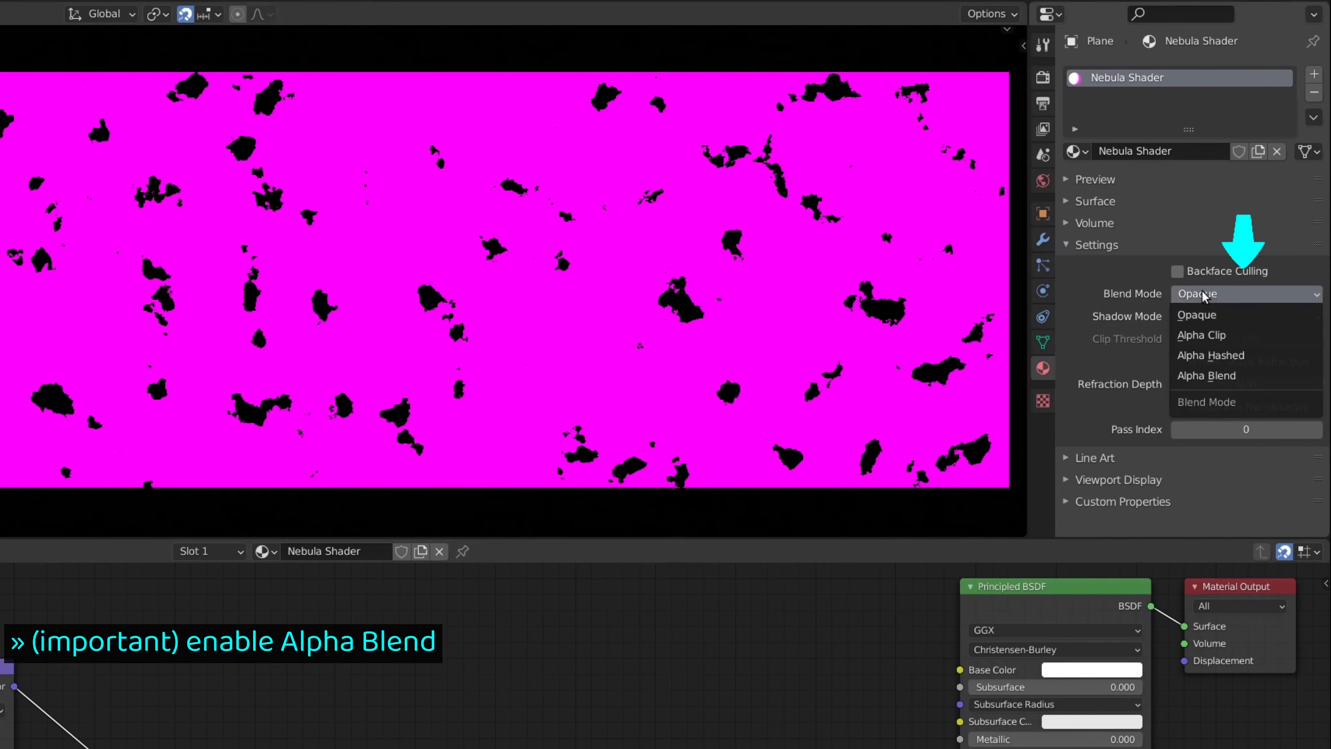
{"action": "left_click", "coordinate": [1205, 375]}
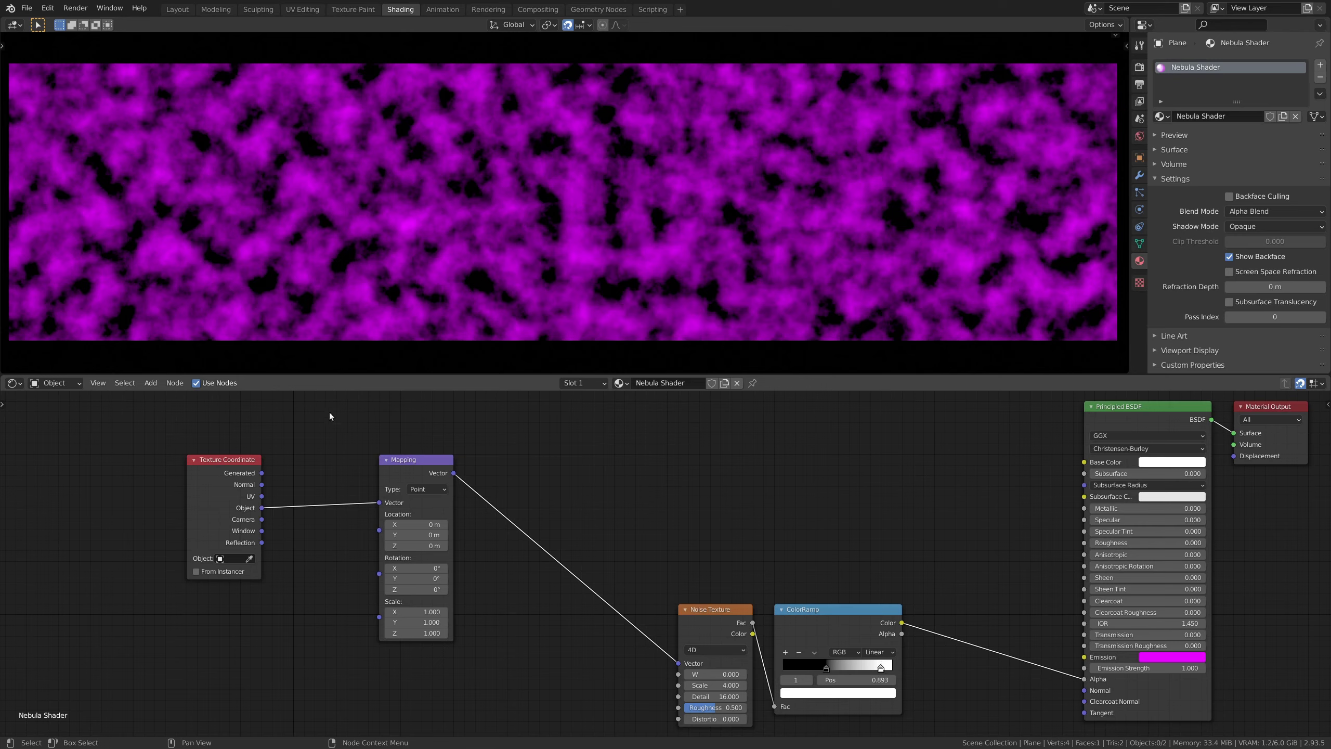
- Add a second Noise Texture fed by Mapping, with Scale 2 and Detail 16, plus a Mix node
{"action": "left_click", "coordinate": [150, 382]}
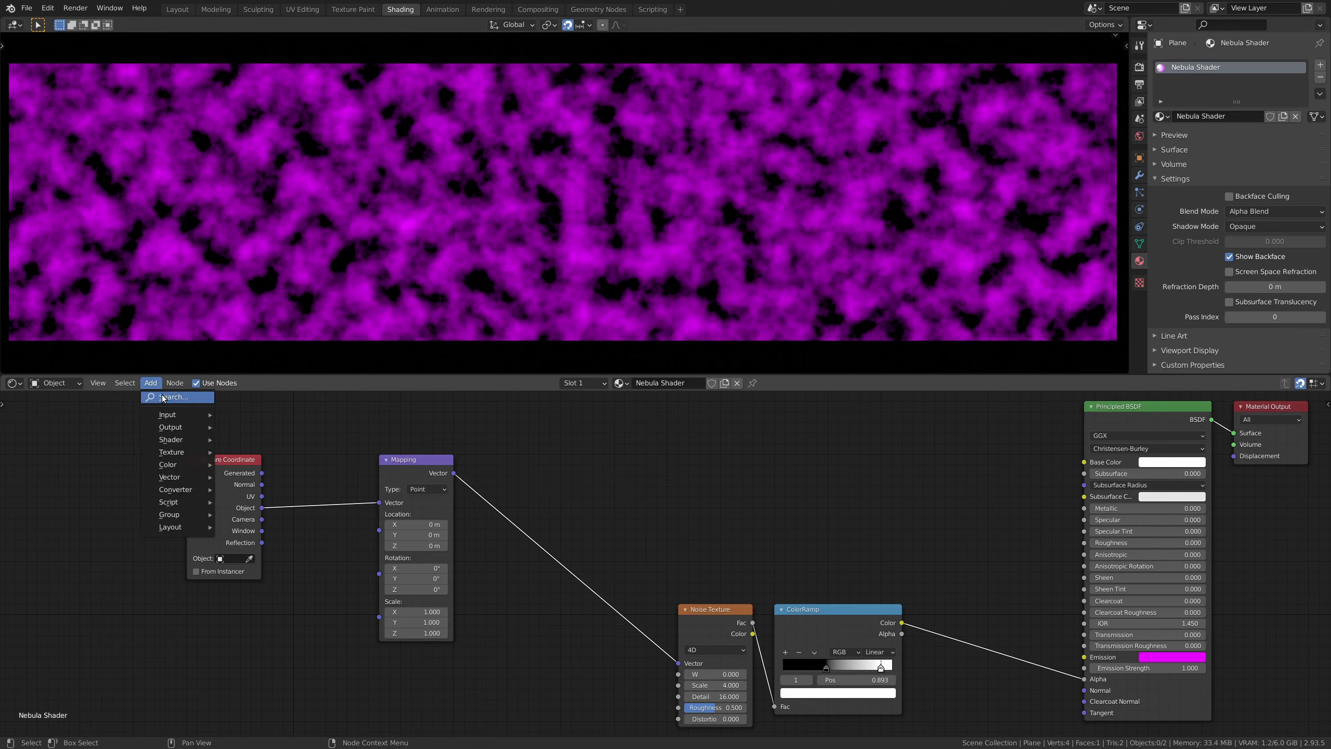
{"action": "left_click", "coordinate": [162, 396]}
{"action": "type", "text": "noise"}
{"action": "key", "text": "Return"}
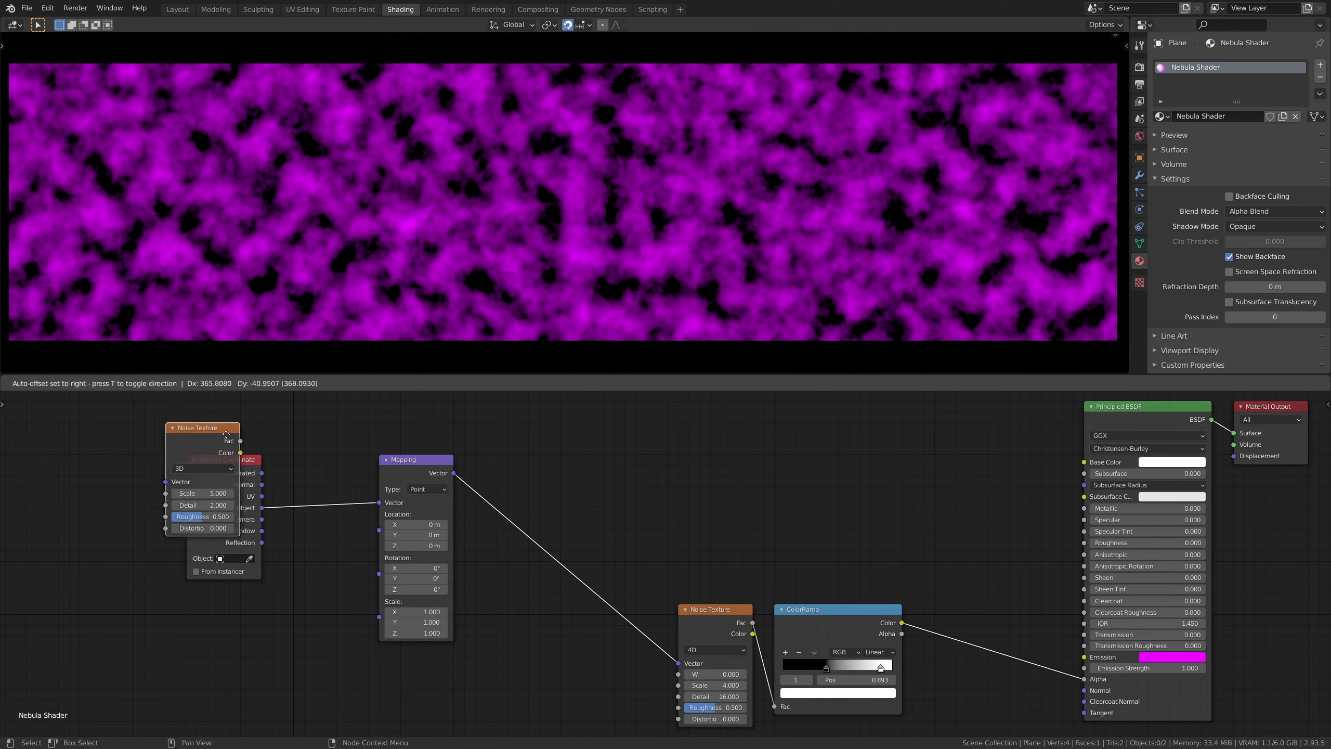
{"action": "left_click", "coordinate": [607, 498]}
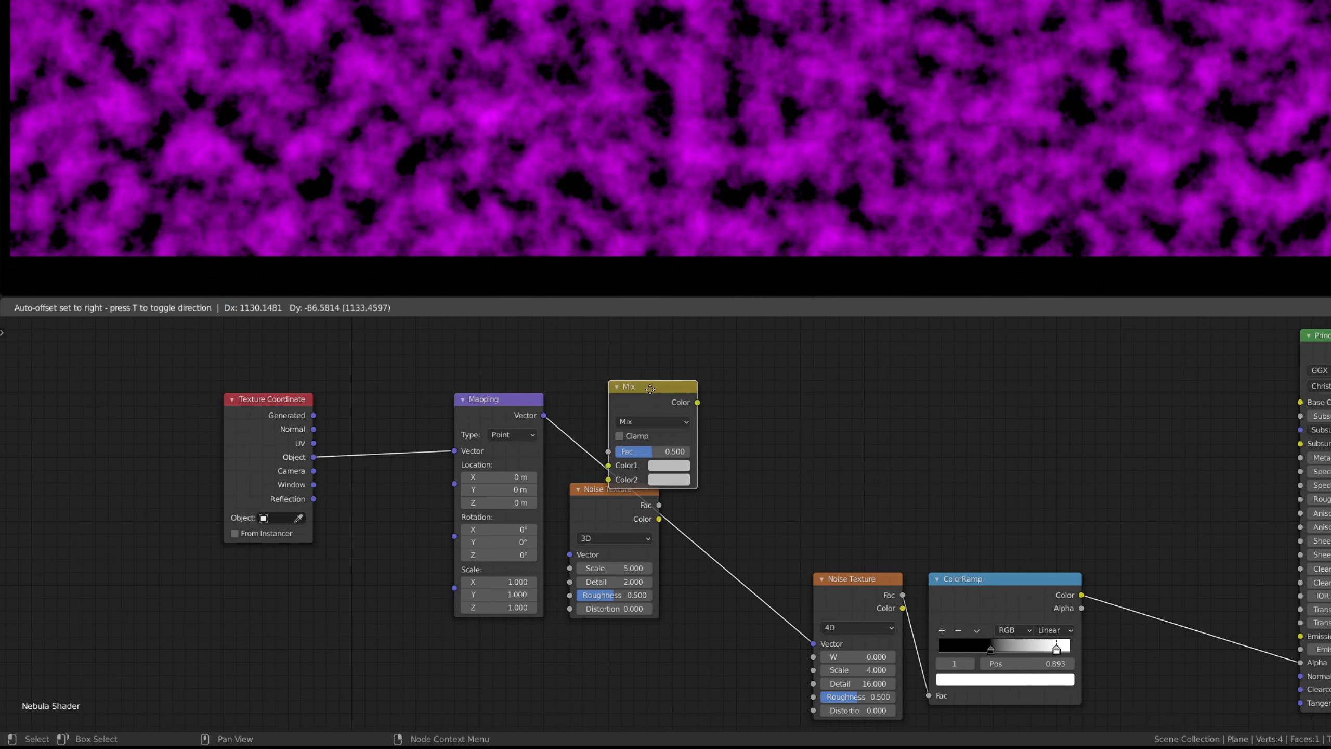
{"action": "left_click", "coordinate": [710, 399]}
{"action": "left_click_drag", "start_coordinate": [544, 416], "coordinate": [545, 441]}
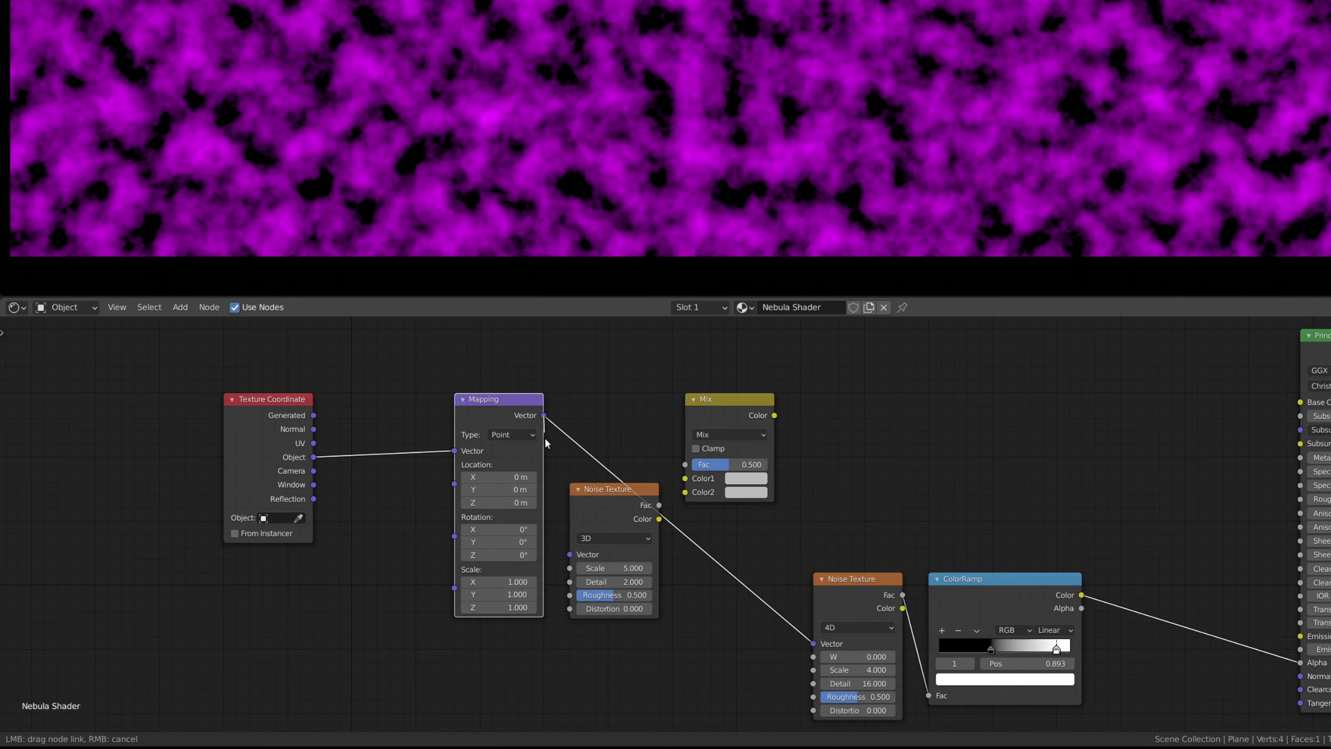
{"action": "left_click_drag", "start_coordinate": [566, 547], "coordinate": [570, 555]}
{"action": "left_click", "coordinate": [613, 568]}
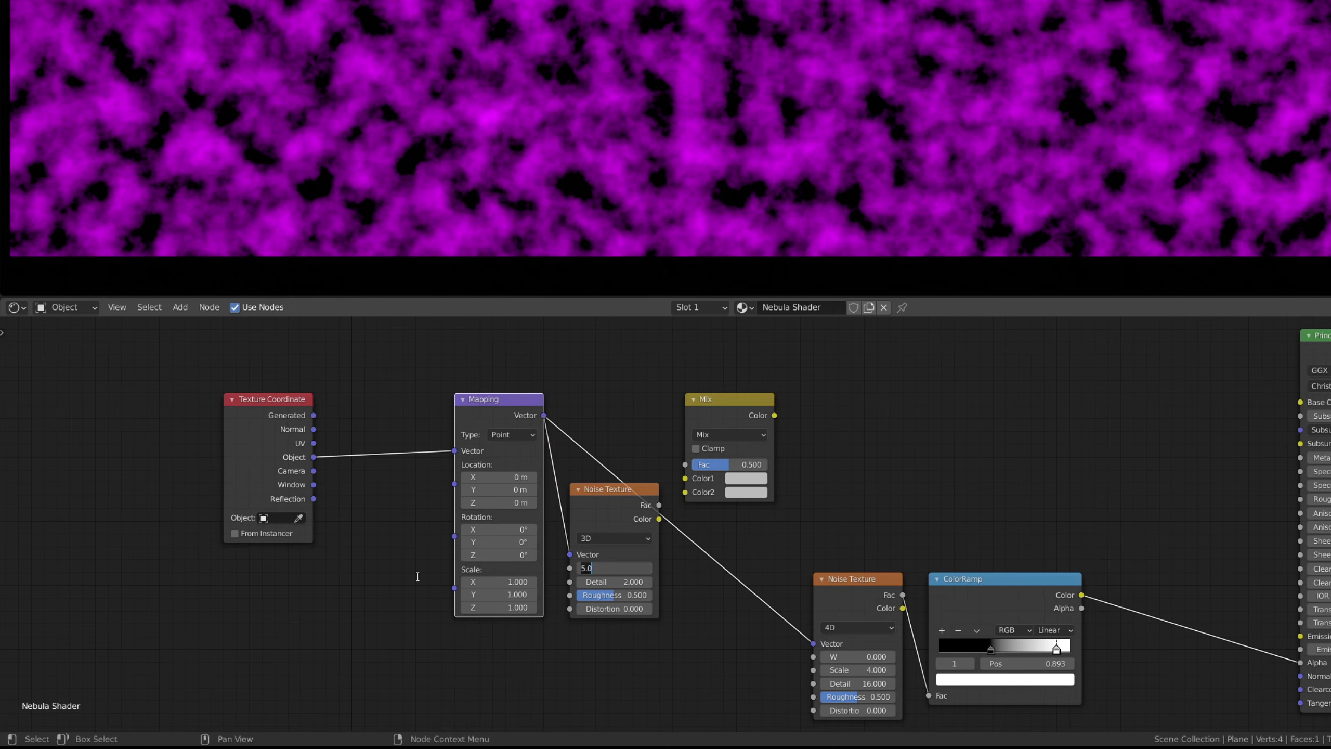
{"action": "type", "text": "2"}
{"action": "key", "text": "Tab"}
{"action": "type", "text": "16"}
{"action": "key", "text": "Return"}
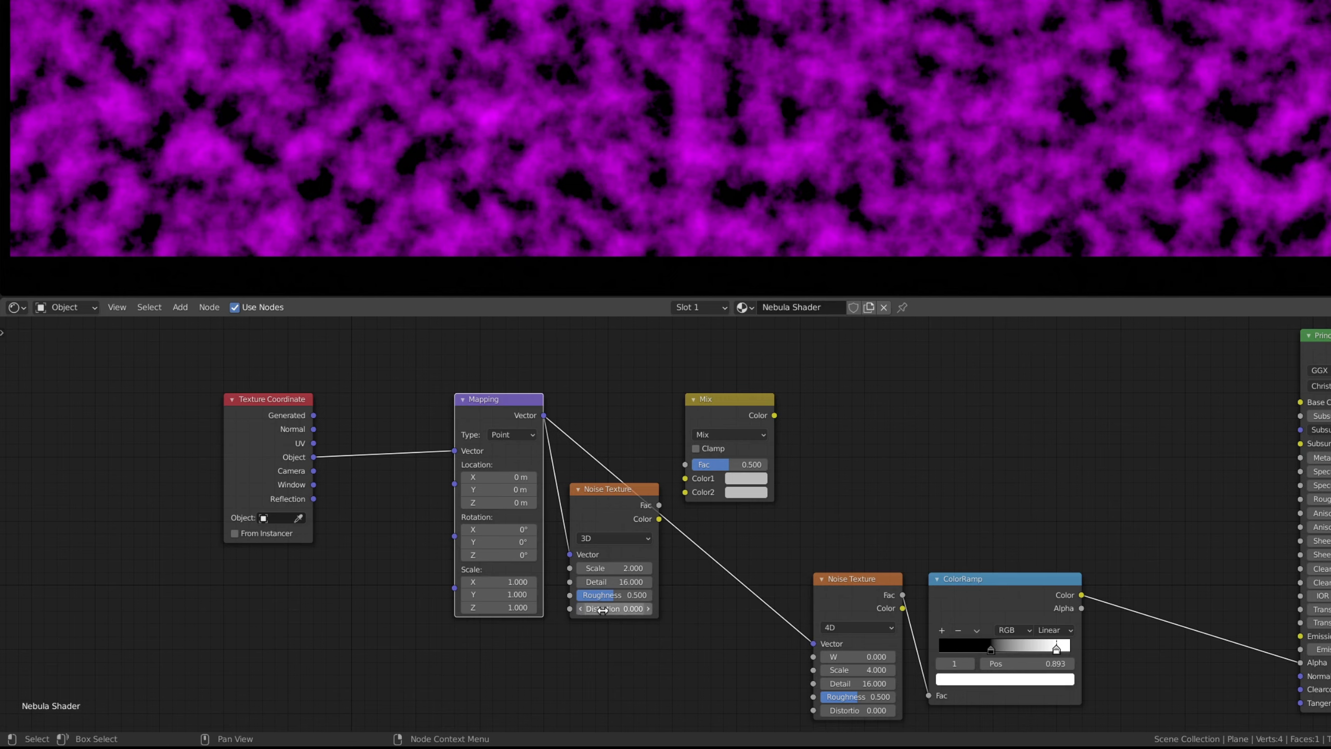
- Mix the new noise color with the Mapping vector at 0.8 and feed the 4D noise Vector
{"action": "left_click_drag", "start_coordinate": [660, 520], "coordinate": [684, 494]}
{"action": "left_click_drag", "start_coordinate": [544, 416], "coordinate": [685, 478]}
{"action": "left_click", "coordinate": [738, 464]}
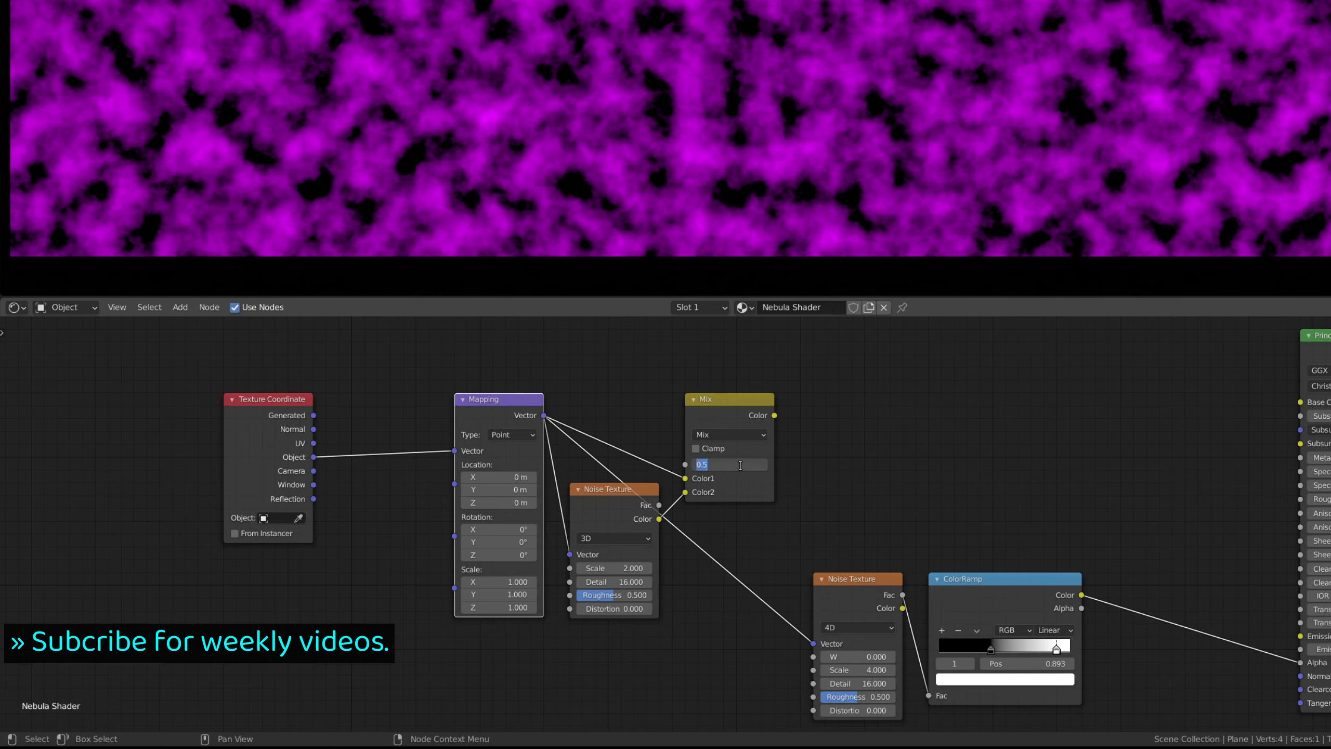
{"action": "type", "text": "0.8"}
{"action": "key", "text": "Return"}
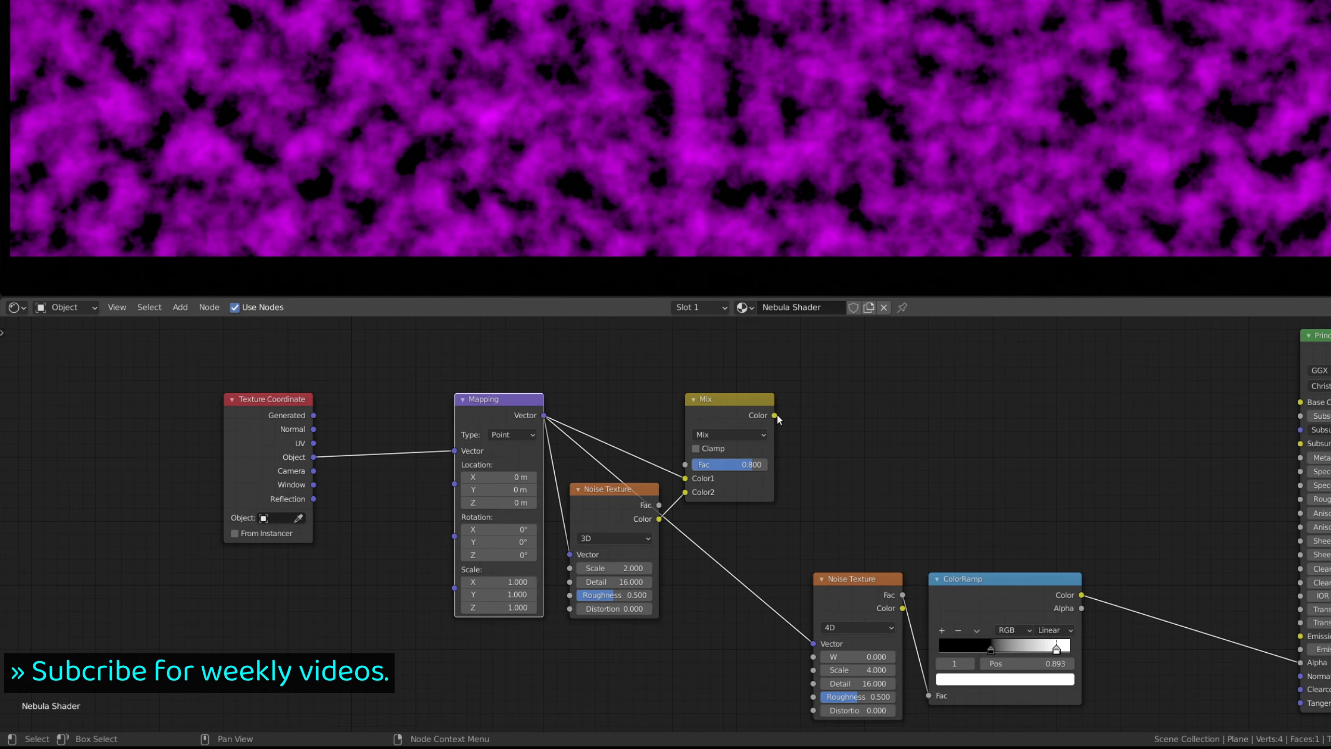
{"action": "left_click_drag", "start_coordinate": [775, 416], "coordinate": [810, 622]}
{"action": "left_click_drag", "start_coordinate": [678, 663], "coordinate": [678, 663]}
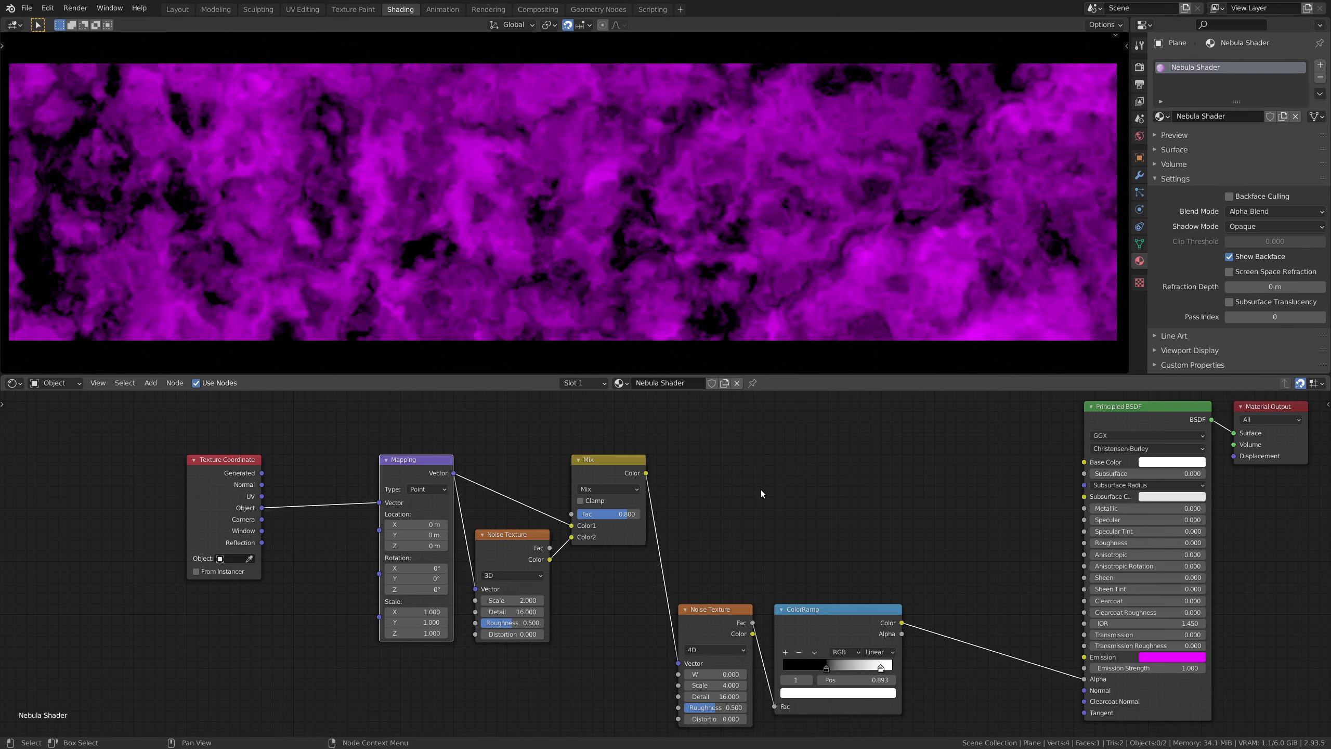
- Experiment with the Mix factor between 0 and 1, settling on 0.8
{"action": "left_click_drag", "start_coordinate": [626, 513], "coordinate": [619, 514]}
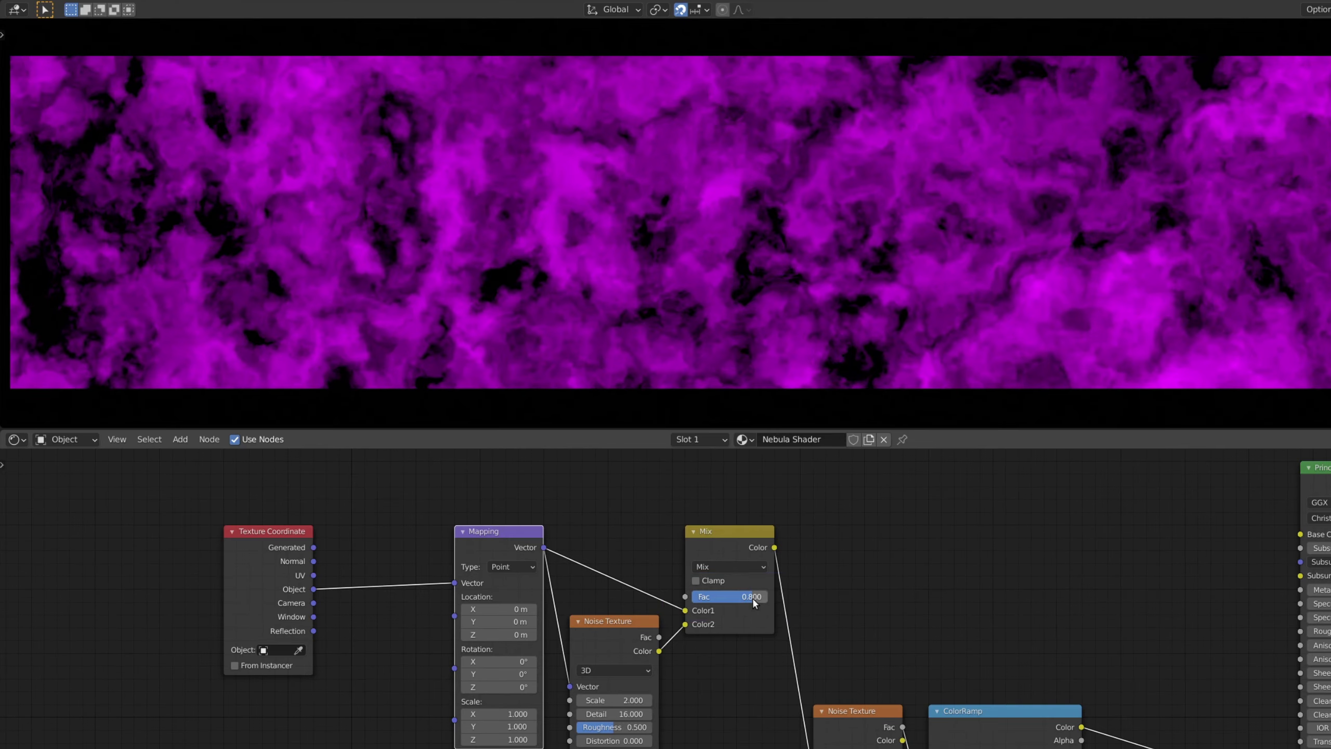
{"action": "left_click_drag", "start_coordinate": [729, 596], "coordinate": [697, 597]}
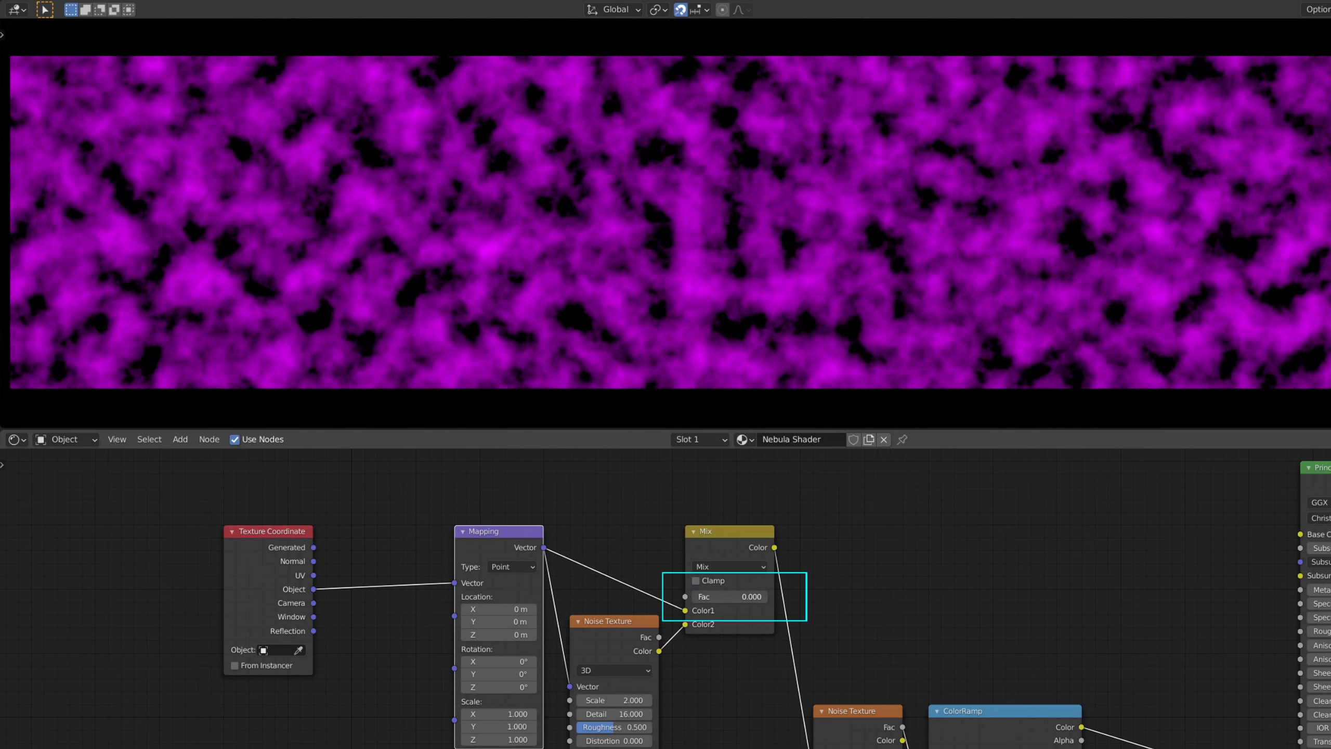
{"action": "left_click_drag", "start_coordinate": [729, 597], "coordinate": [765, 596]}
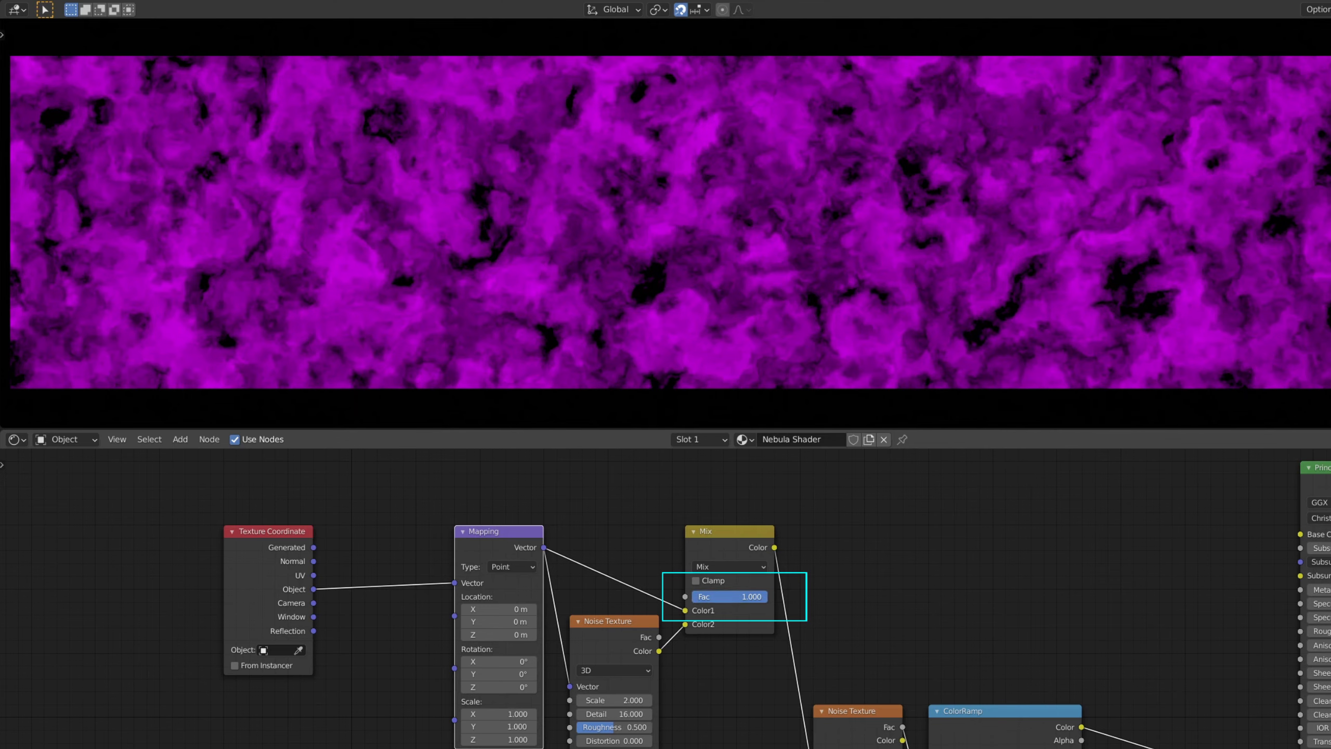
{"action": "left_click", "coordinate": [736, 598]}
{"action": "type", "text": "0.8"}
{"action": "key", "text": "Return"}
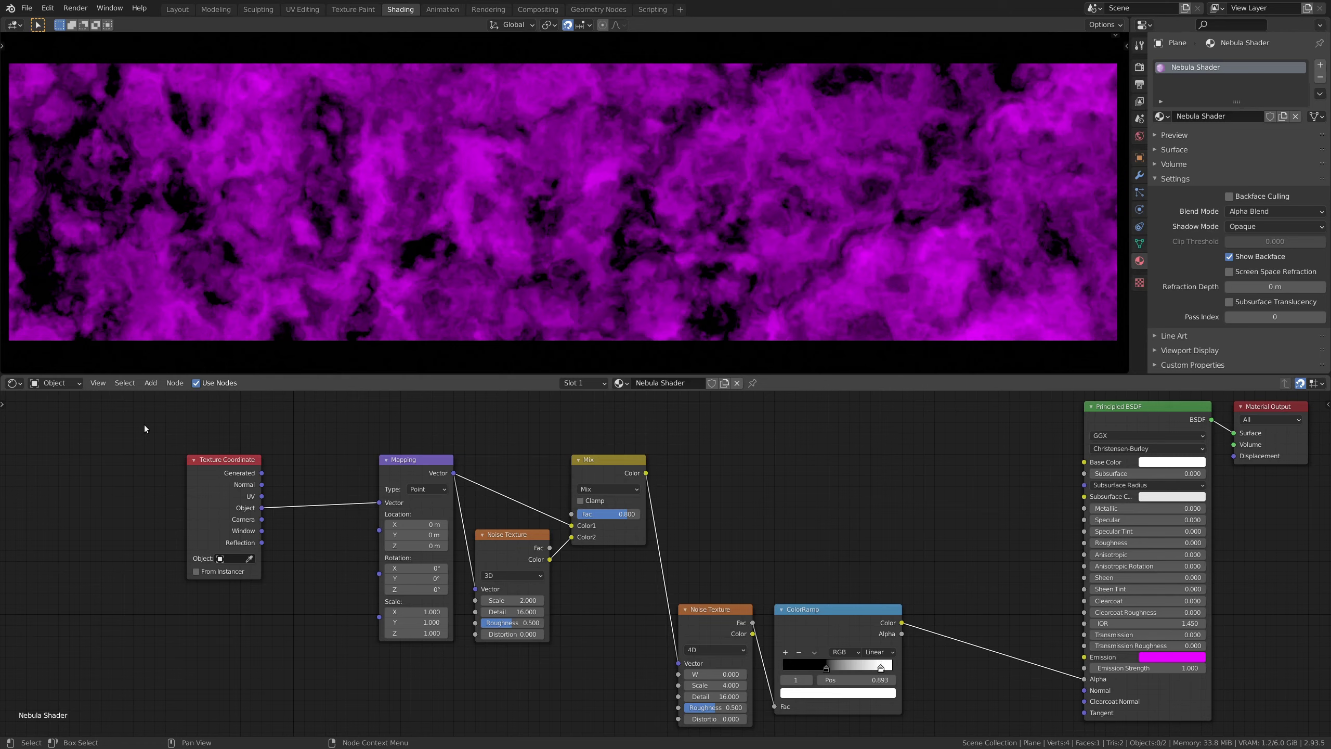
- Add a new ColorRamp and a math Add node positioned beneath it
{"action": "left_click", "coordinate": [150, 383]}
{"action": "left_click", "coordinate": [153, 396]}
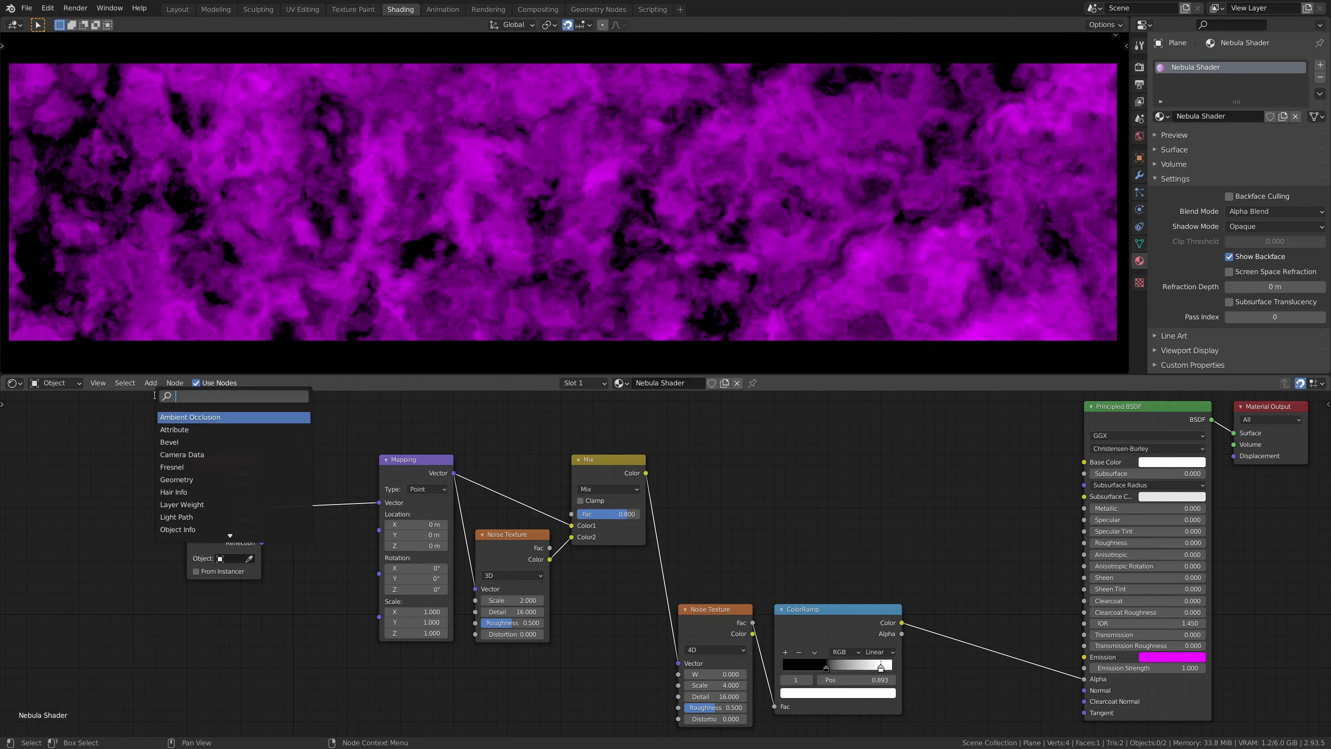
{"action": "type", "text": "color ramp"}
{"action": "key", "text": "Return"}
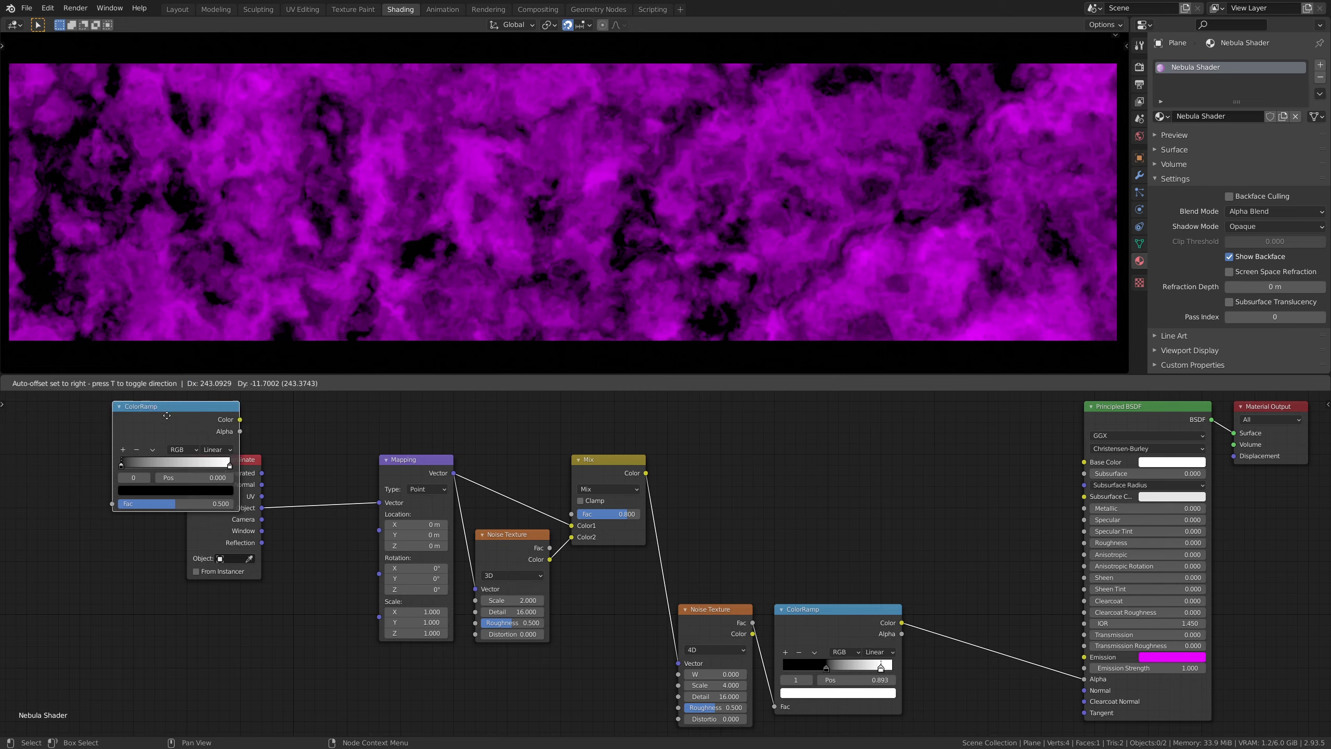
{"action": "left_click", "coordinate": [969, 455]}
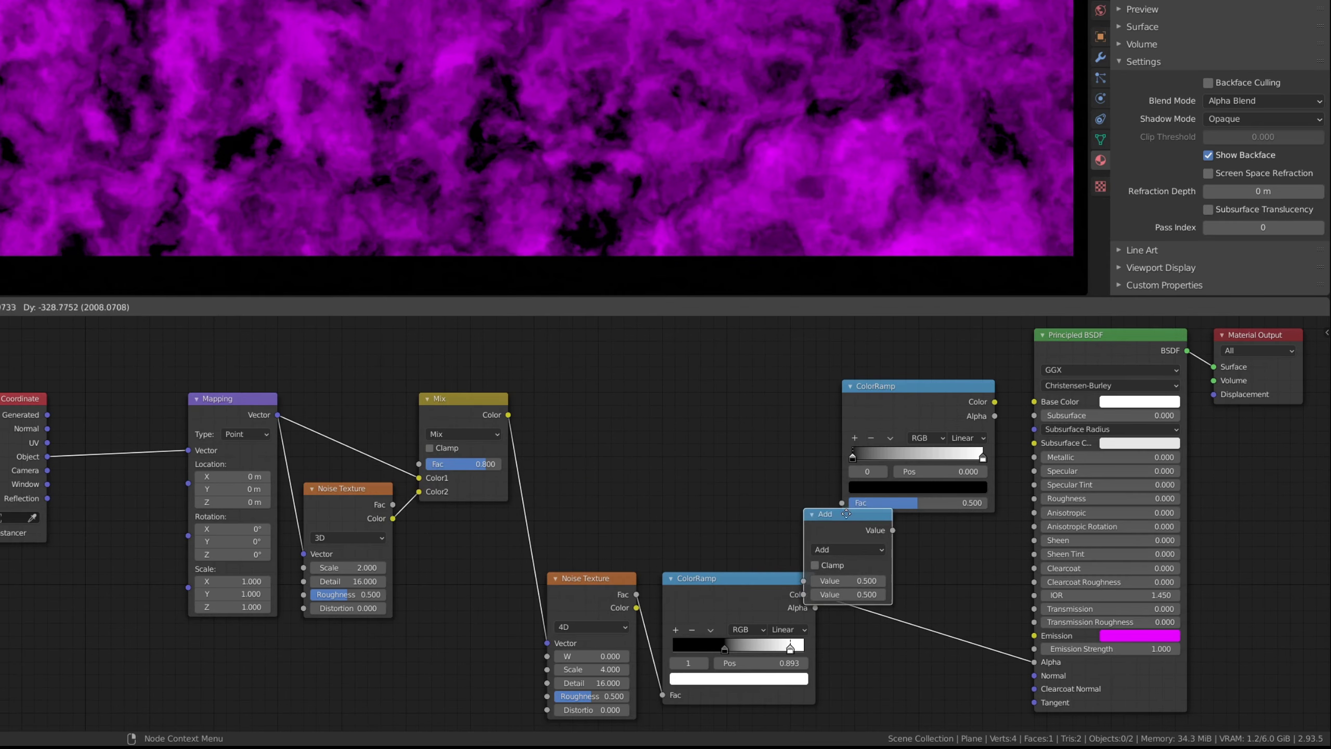
{"action": "left_click", "coordinate": [932, 528]}
{"action": "left_click_drag", "start_coordinate": [815, 594], "coordinate": [840, 504]}
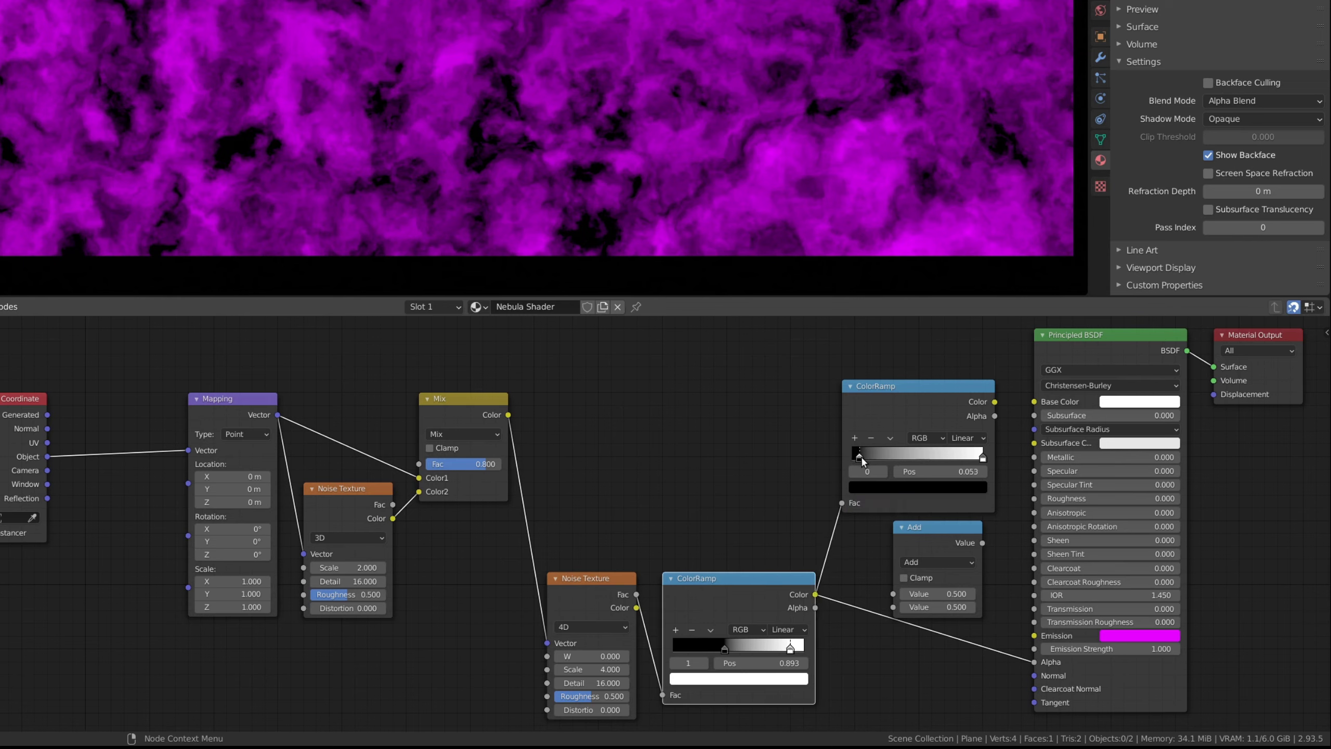
- Make the ramp blue to magenta, with the second stop at 0.672, and feed Emission color
{"action": "key", "text": "ctrl+v"}
{"action": "left_click", "coordinate": [982, 457]}
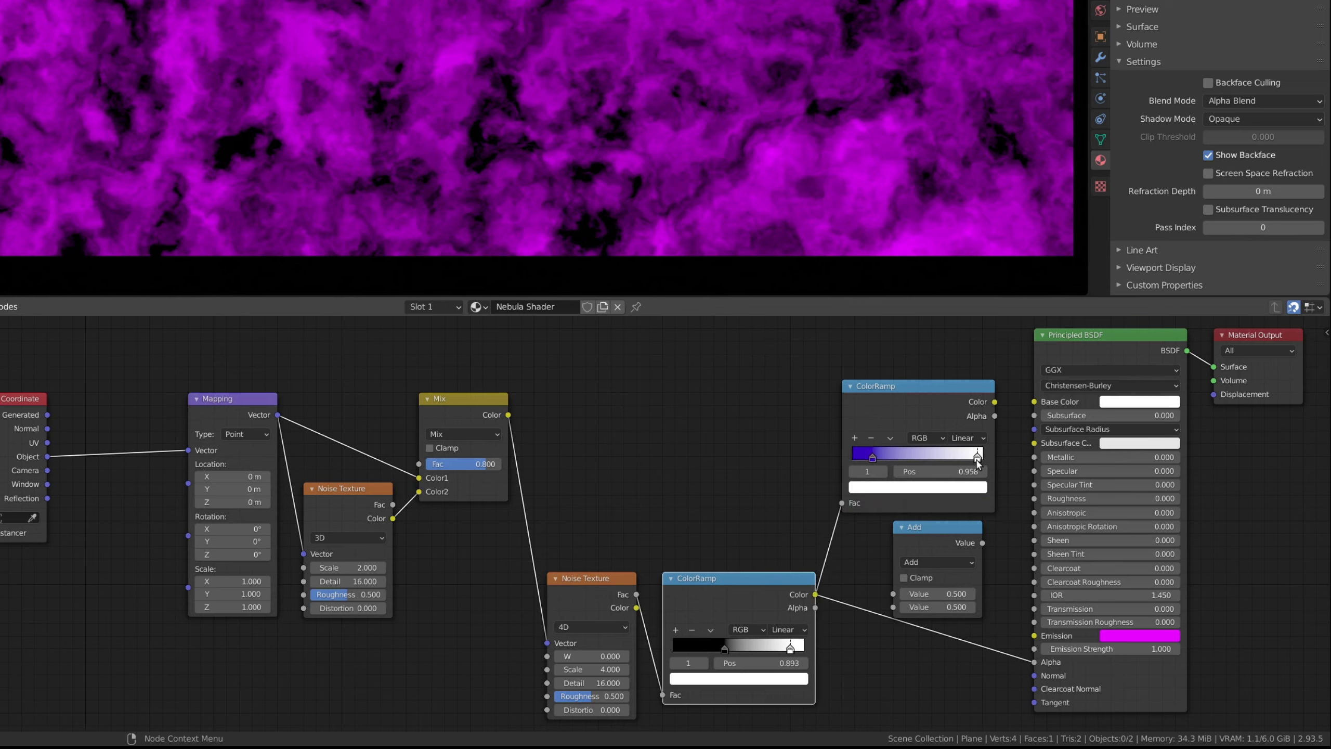
{"action": "left_click_drag", "start_coordinate": [978, 464], "coordinate": [940, 464]}
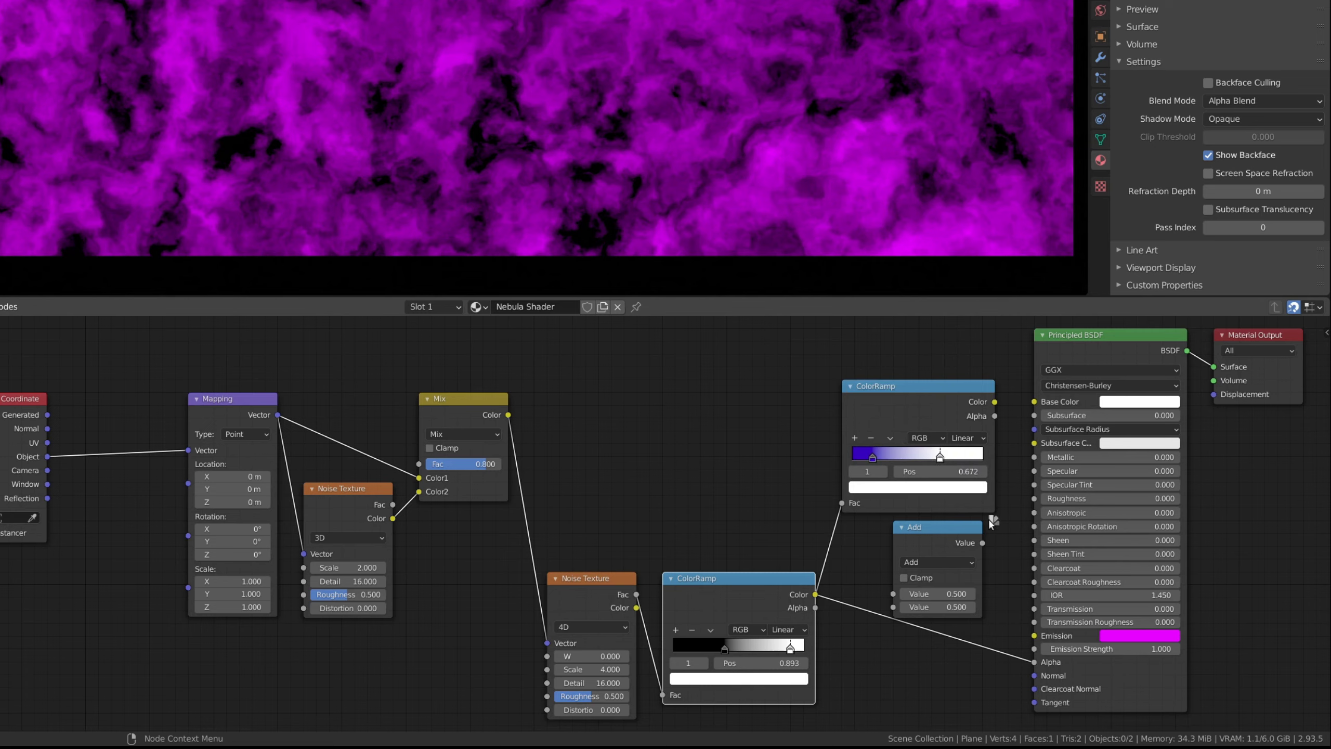
{"action": "left_click_drag", "start_coordinate": [992, 523], "coordinate": [974, 486]}
{"action": "left_click_drag", "start_coordinate": [994, 402], "coordinate": [1033, 635]}
{"action": "left_click_drag", "start_coordinate": [814, 594], "coordinate": [893, 593]}
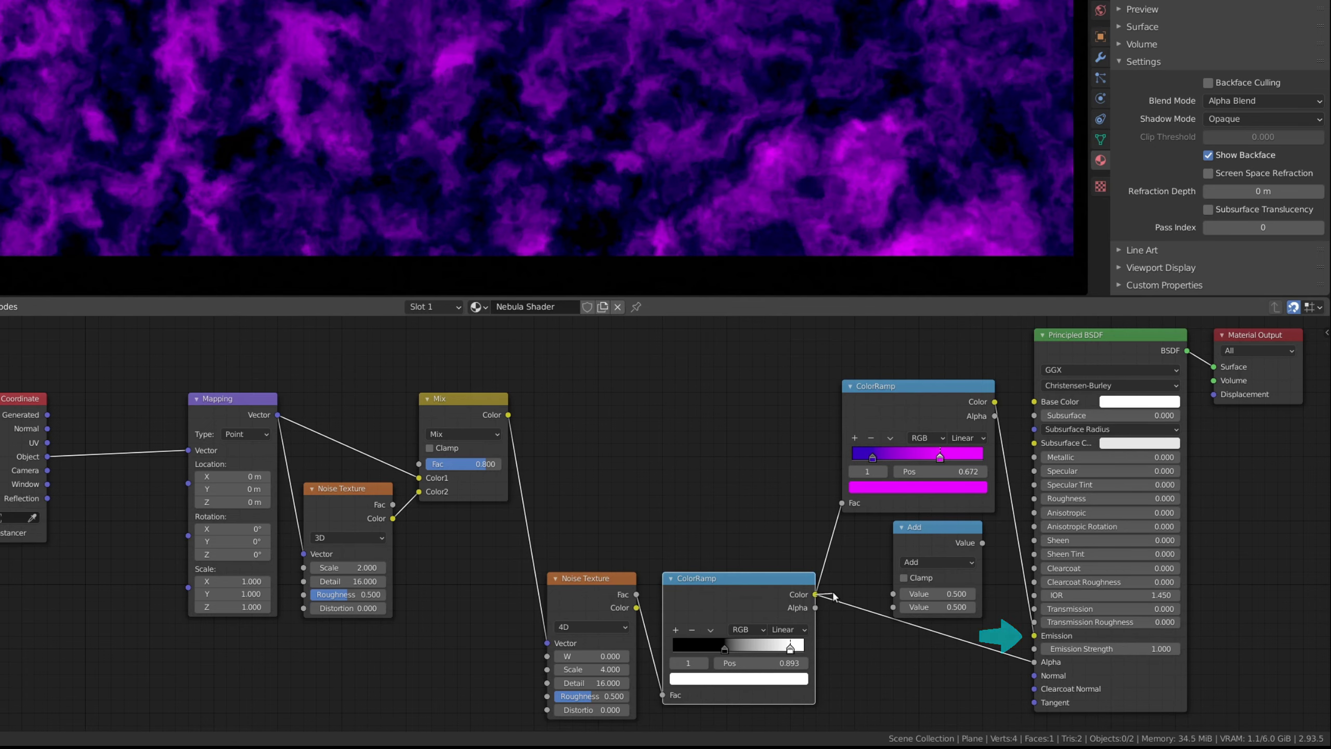
- Turn the math node into Multiply by 5 and link it to Emission Strength
{"action": "left_click", "coordinate": [934, 564]}
{"action": "left_click", "coordinate": [580, 445]}
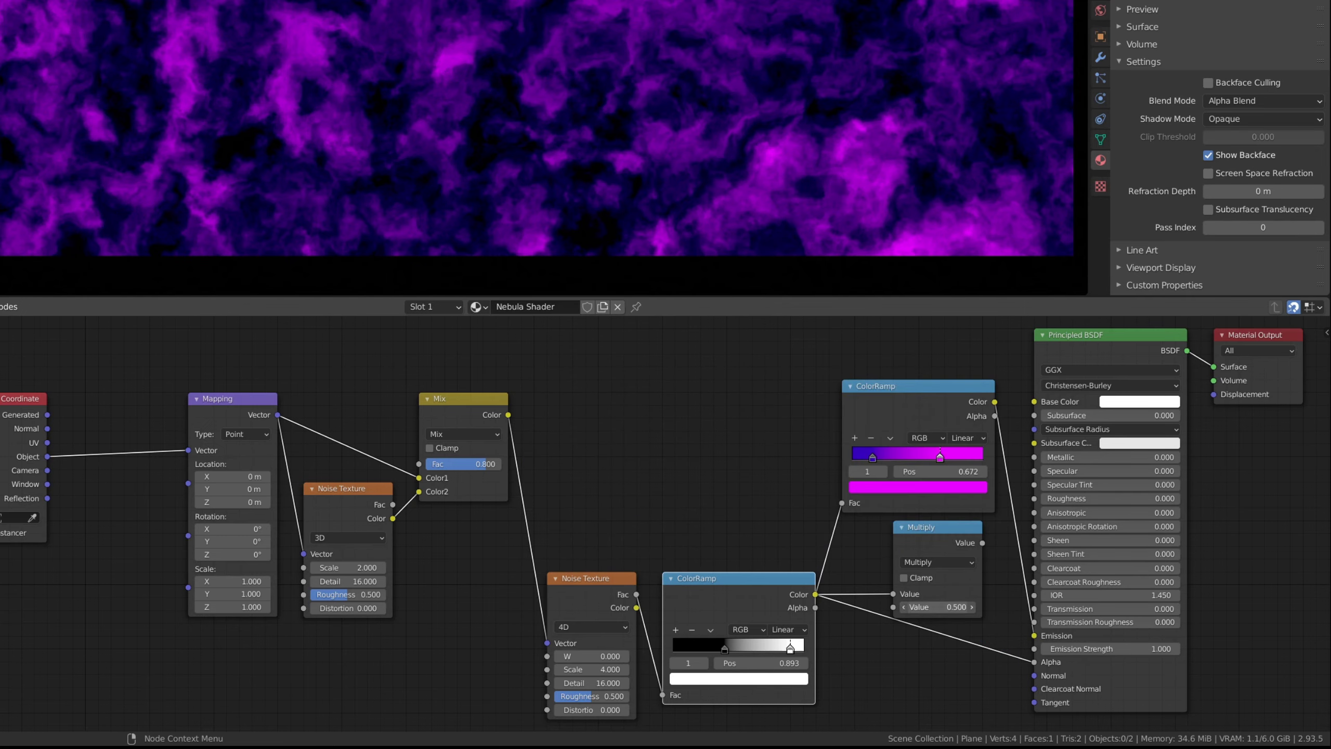
{"action": "left_click", "coordinate": [931, 608]}
{"action": "key", "text": "Return"}
{"action": "left_click_drag", "start_coordinate": [982, 543], "coordinate": [1083, 668]}
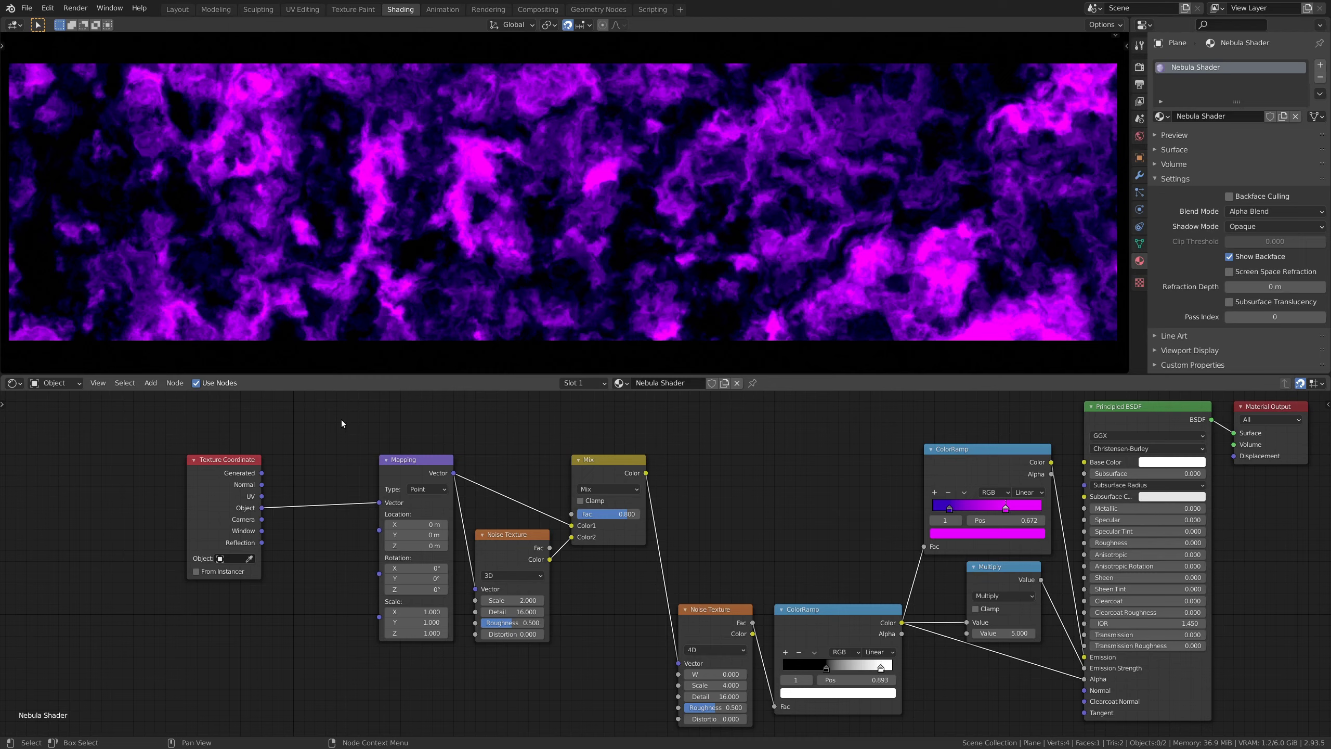
- Add a Value input node, a vector Add node and a math Add node
{"action": "left_click", "coordinate": [147, 389]}
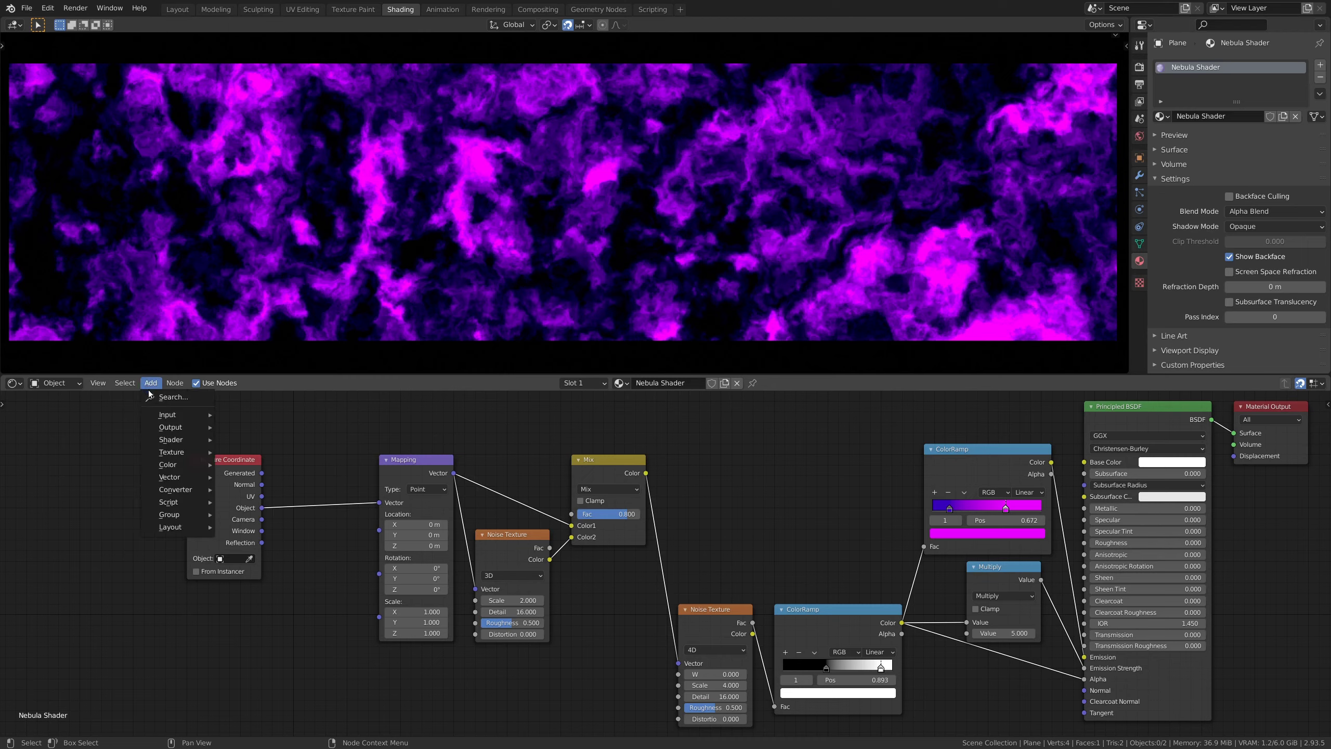
{"action": "mouse_move", "coordinate": [157, 397]}
{"action": "left_click", "coordinate": [220, 517]}
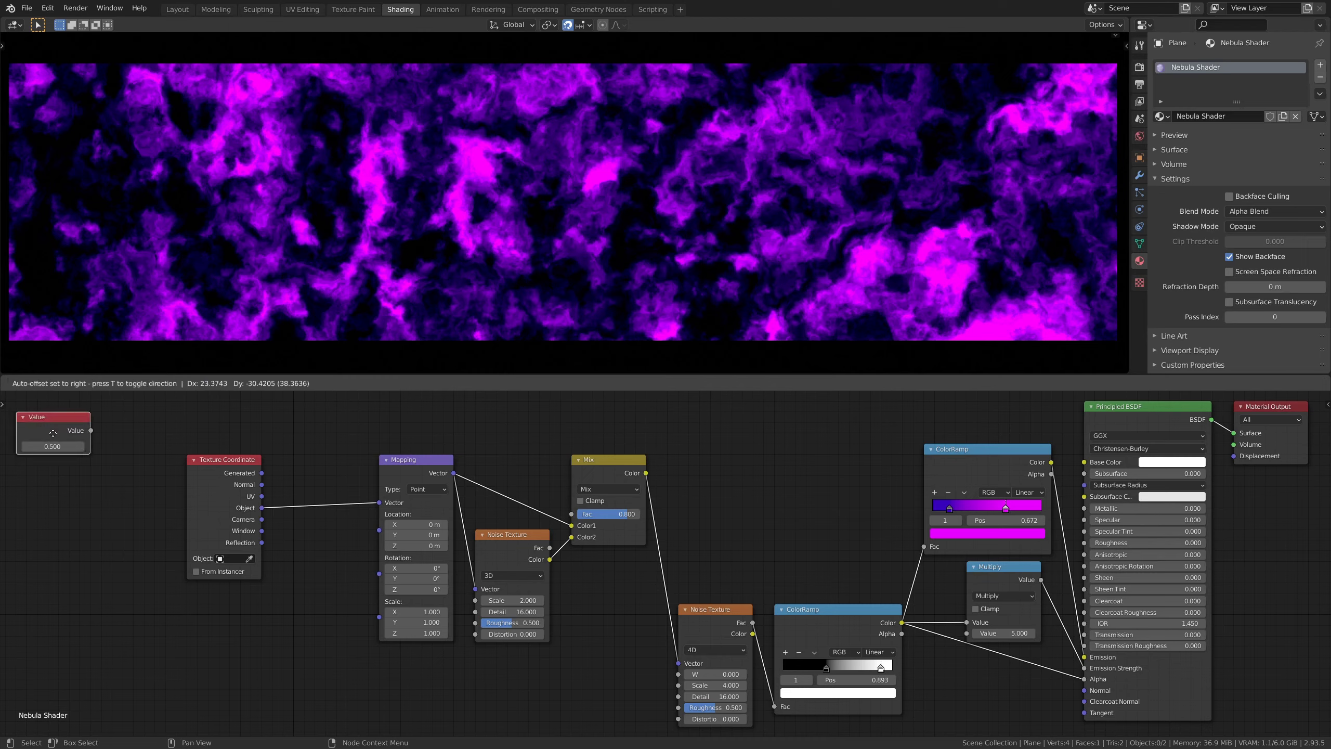
{"action": "left_click", "coordinate": [209, 658]}
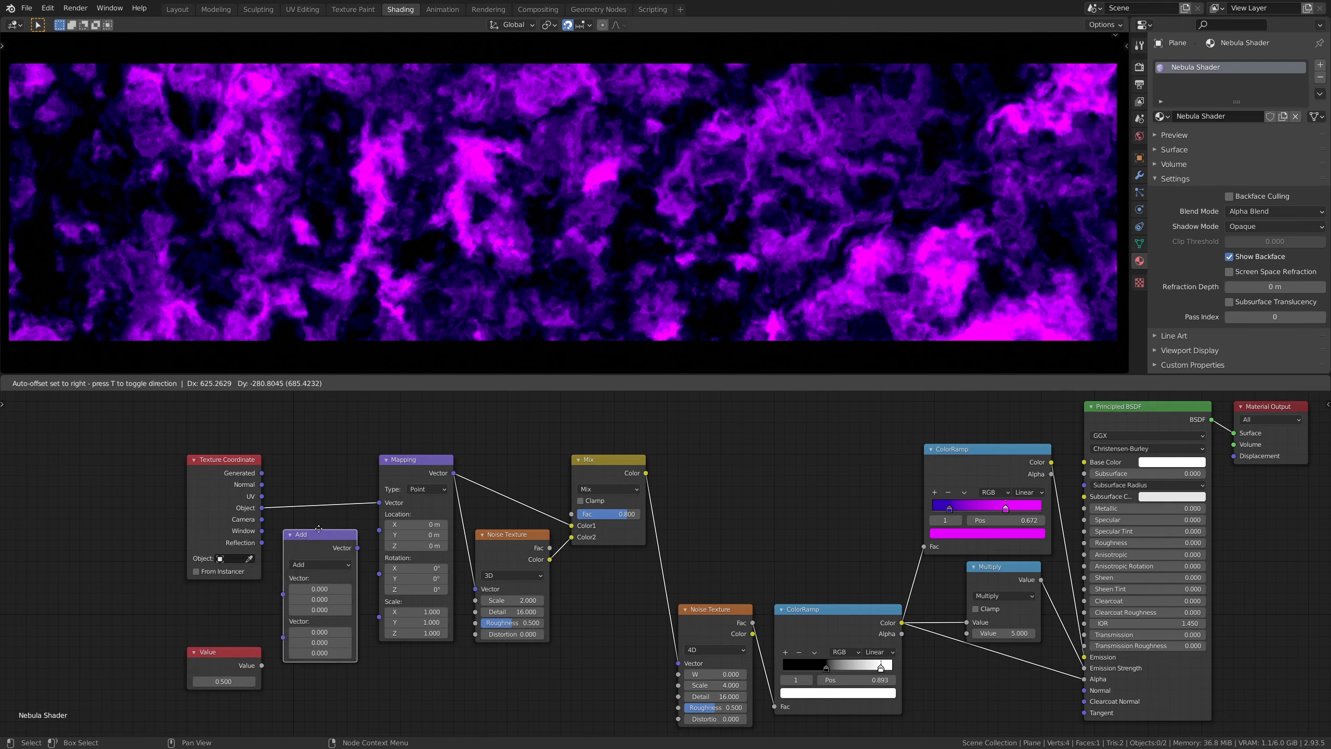
{"action": "left_click", "coordinate": [322, 534]}
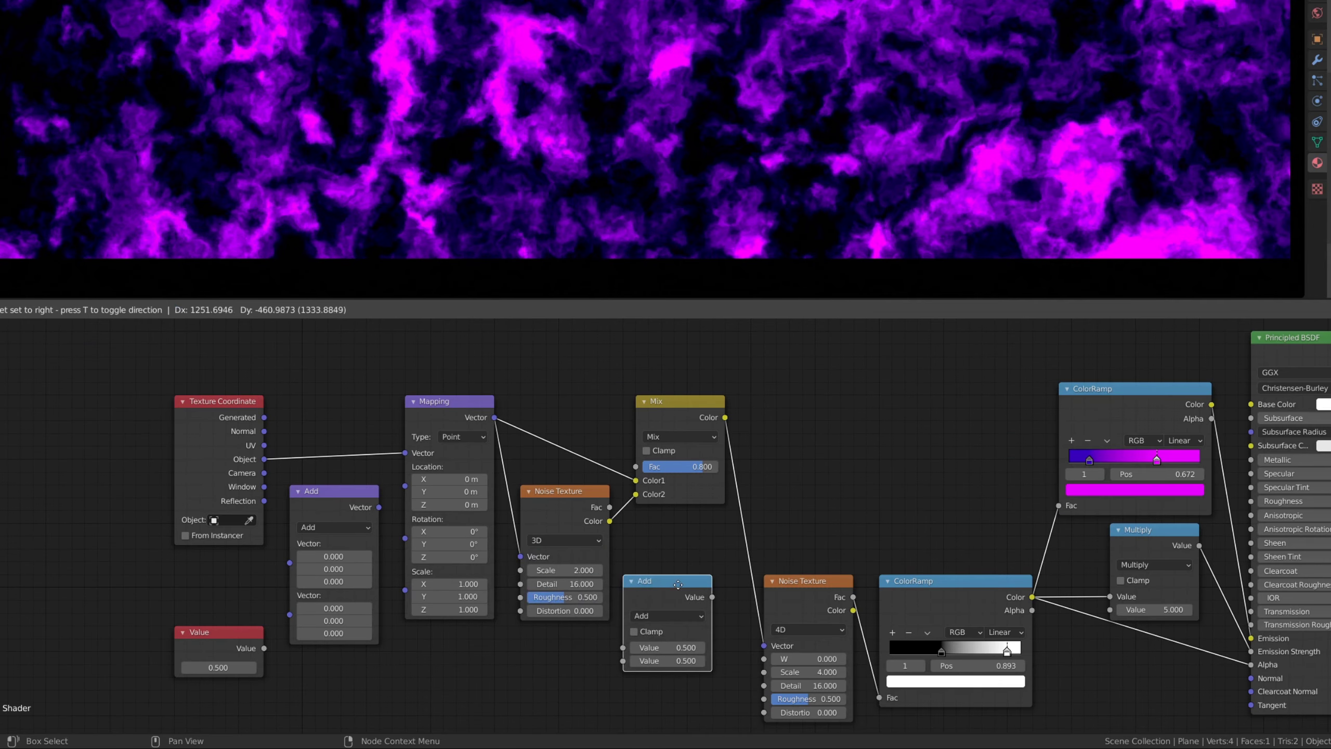
{"action": "left_click", "coordinate": [691, 584]}
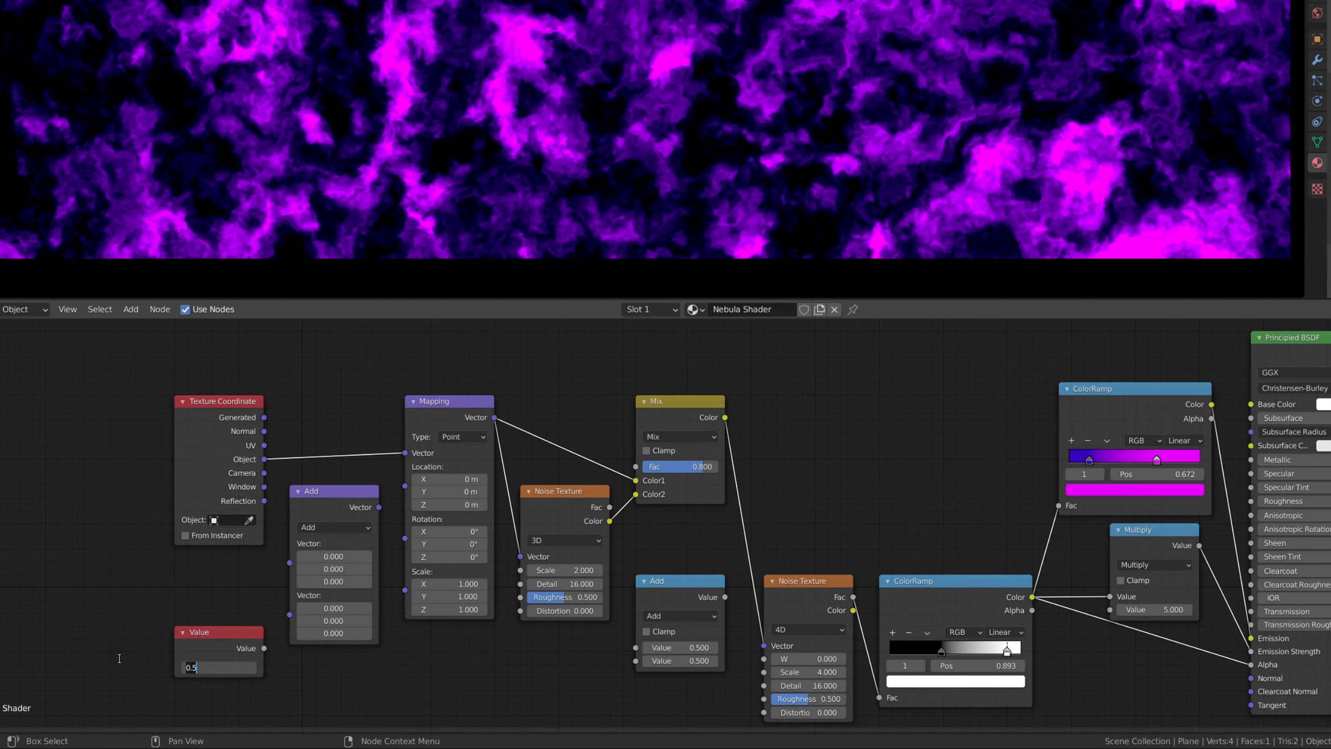
- Enter a #frame driver into the Value node's field
{"action": "key", "text": "BackSpace"}
{"action": "key", "text": "BackSpace"}
{"action": "key", "text": "BackSpace"}
{"action": "type", "text": "#"}
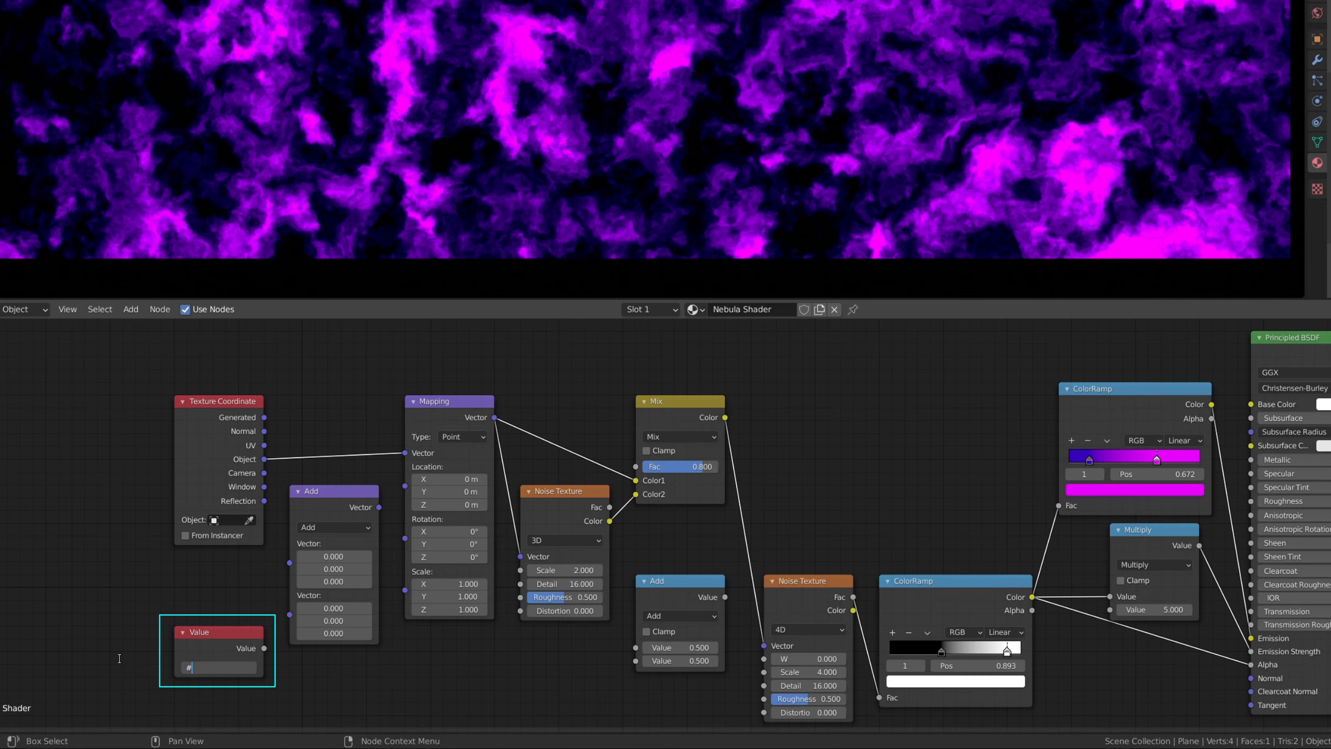
{"action": "type", "text": "frame"}
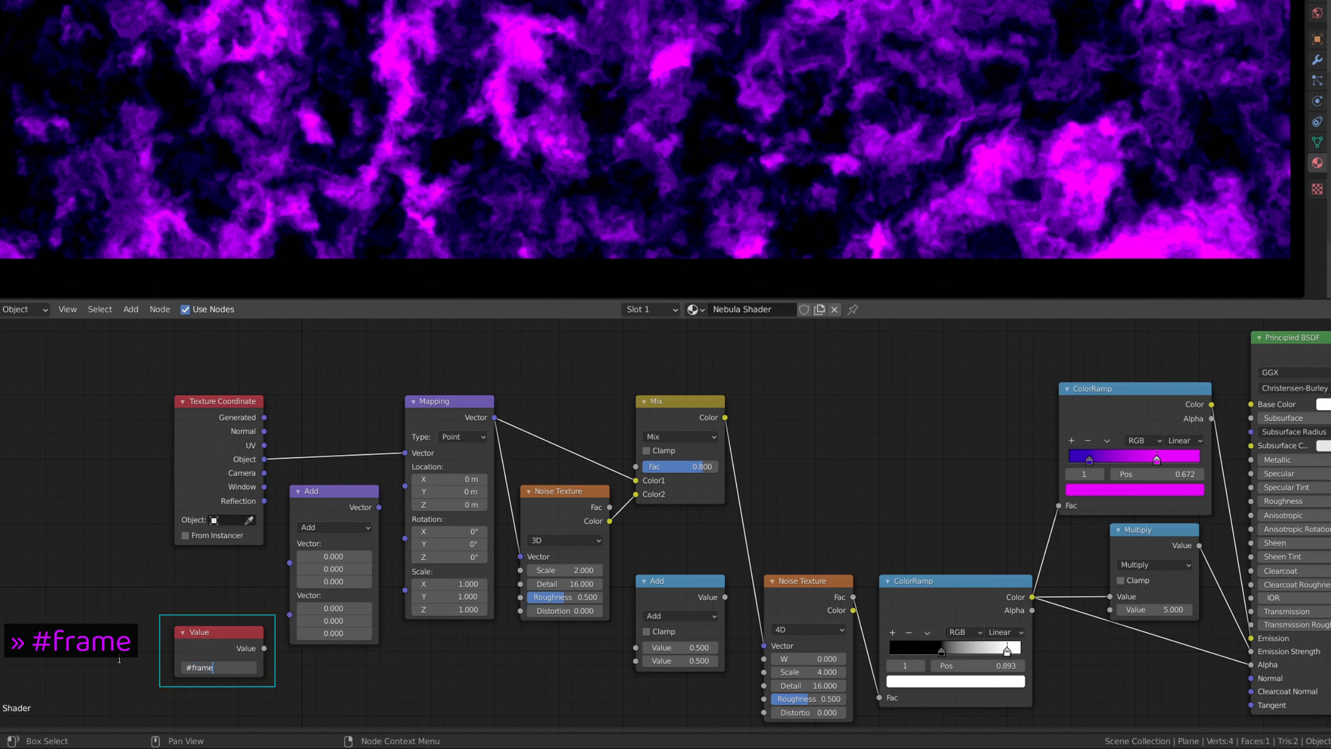
{"action": "key", "text": "Return"}
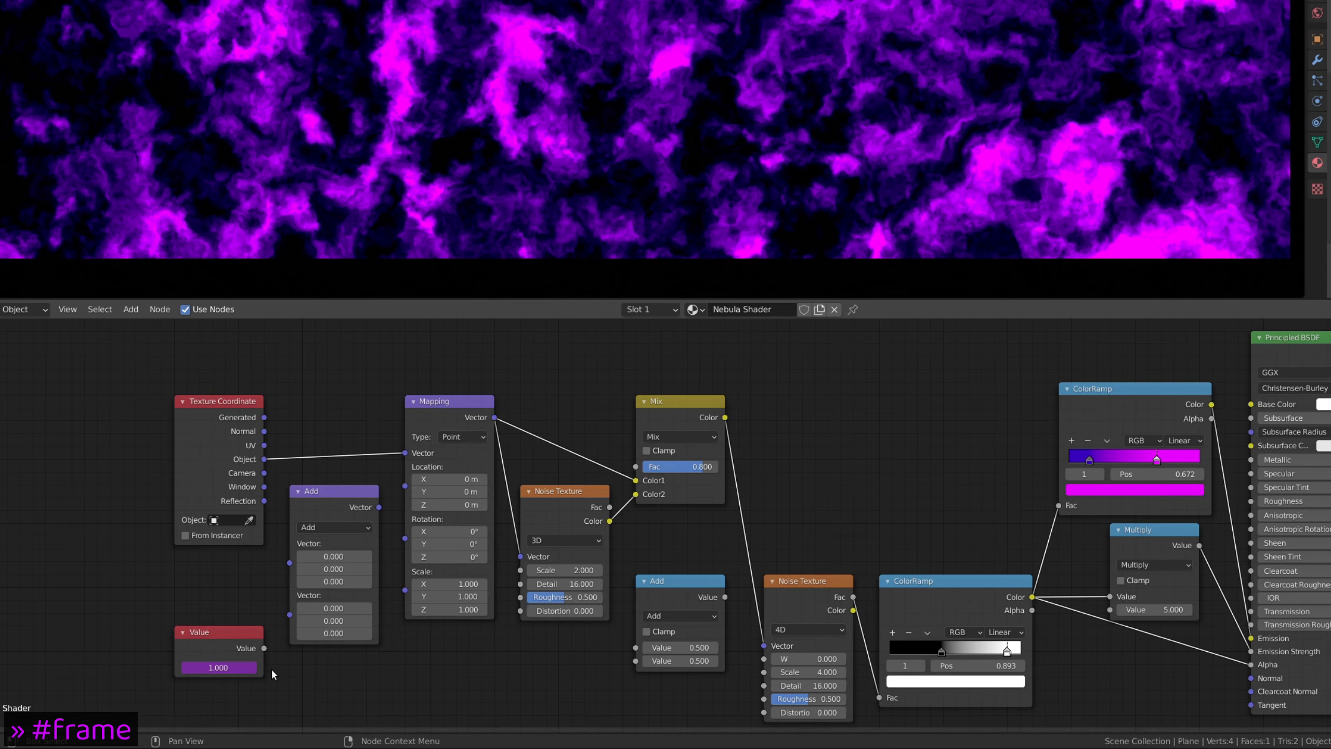
- Divide the frame value by a vector with X = -100 and feed Mapping Location
{"action": "left_click_drag", "start_coordinate": [265, 647], "coordinate": [289, 562]}
{"action": "left_click", "coordinate": [320, 526]}
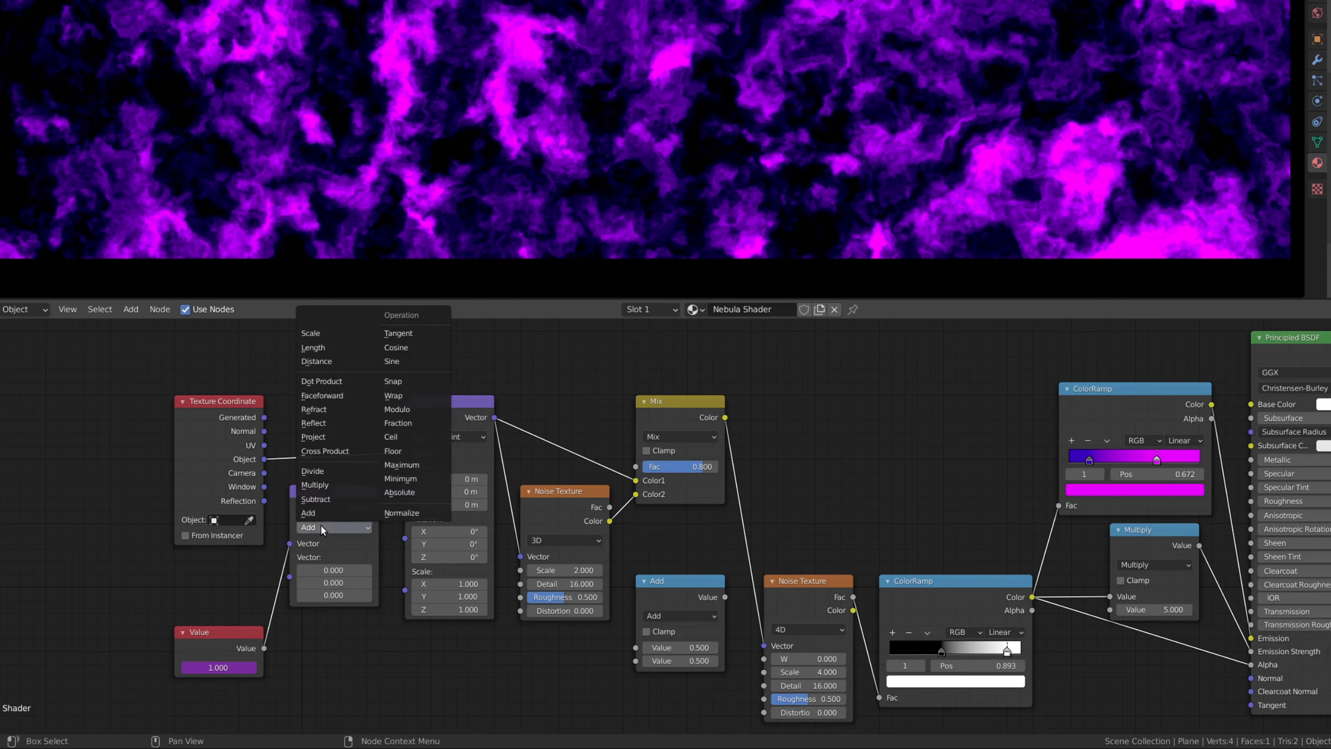
{"action": "left_click", "coordinate": [323, 470]}
{"action": "left_click", "coordinate": [323, 569]}
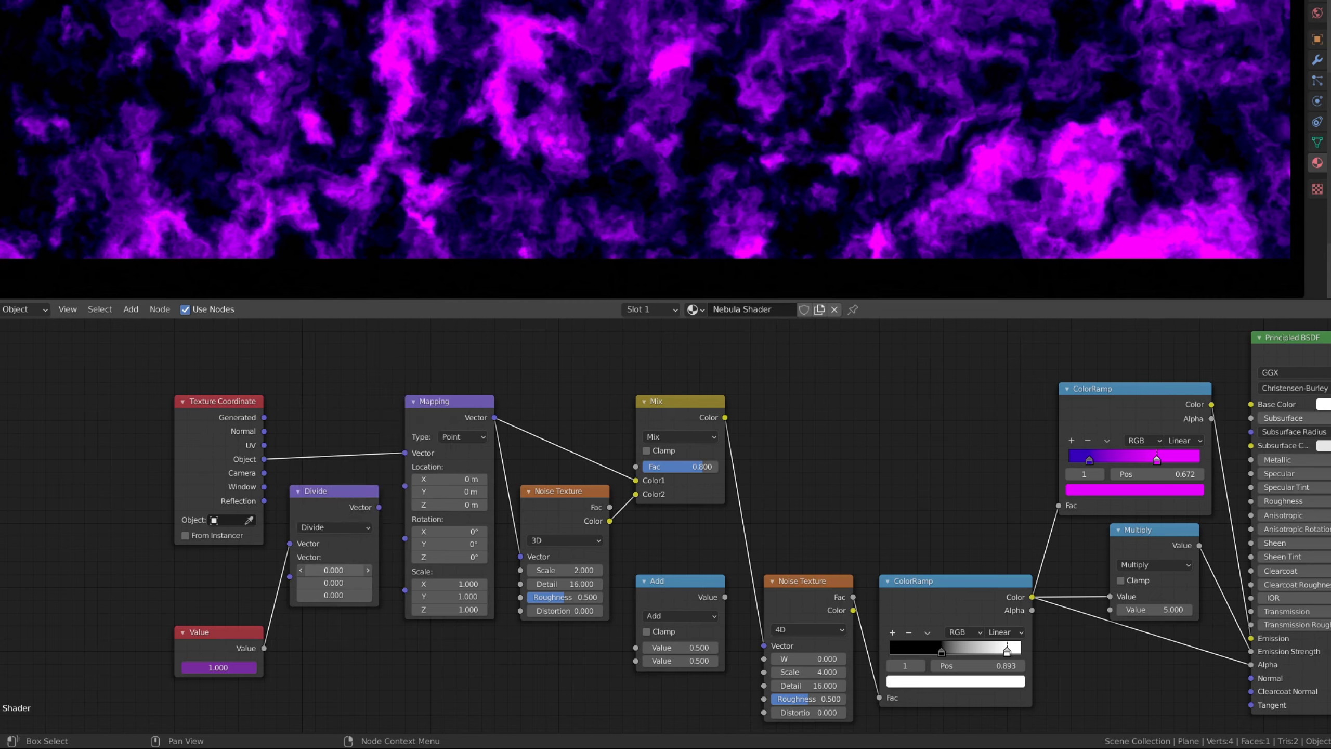
{"action": "type", "text": "0.0"}
{"action": "left_click_drag", "start_coordinate": [380, 507], "coordinate": [405, 488]}
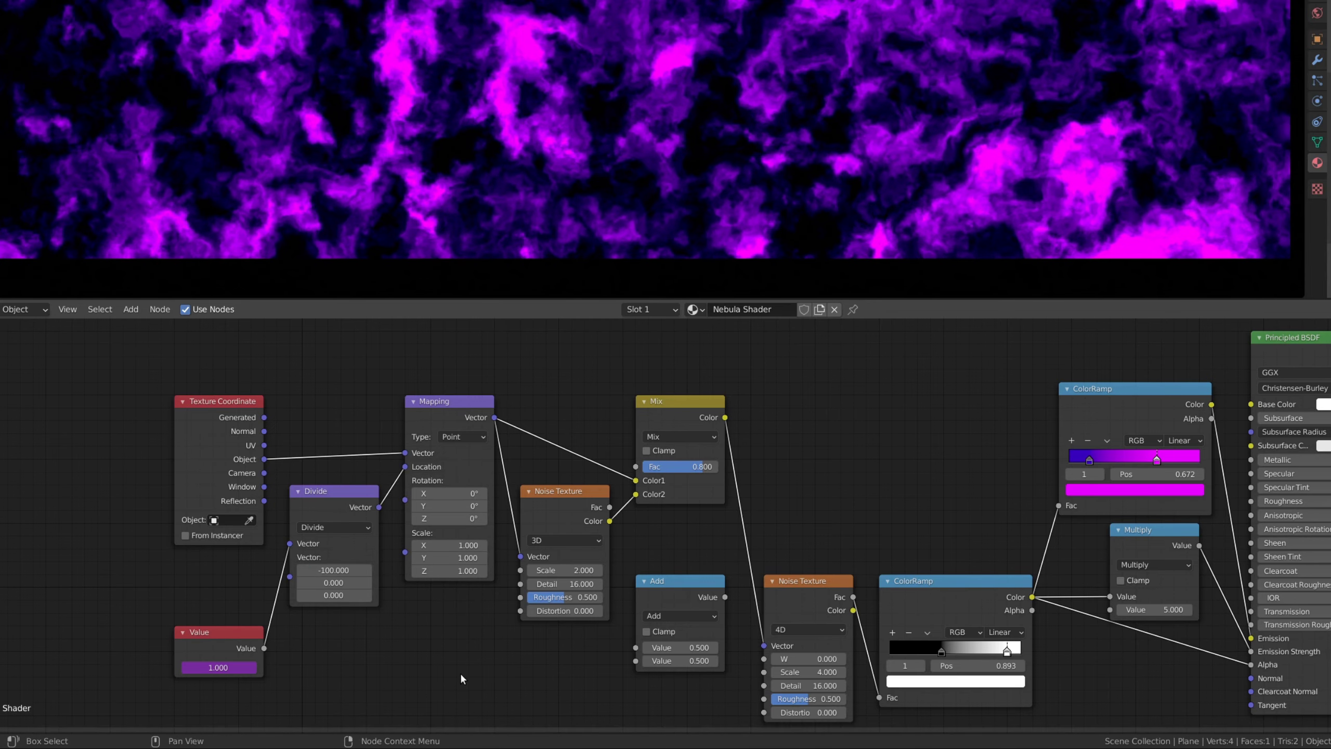
- Divide the frame value by 100 with a math node and link it toward Noise W
{"action": "left_click_drag", "start_coordinate": [264, 648], "coordinate": [636, 647]}
{"action": "left_click", "coordinate": [671, 617]}
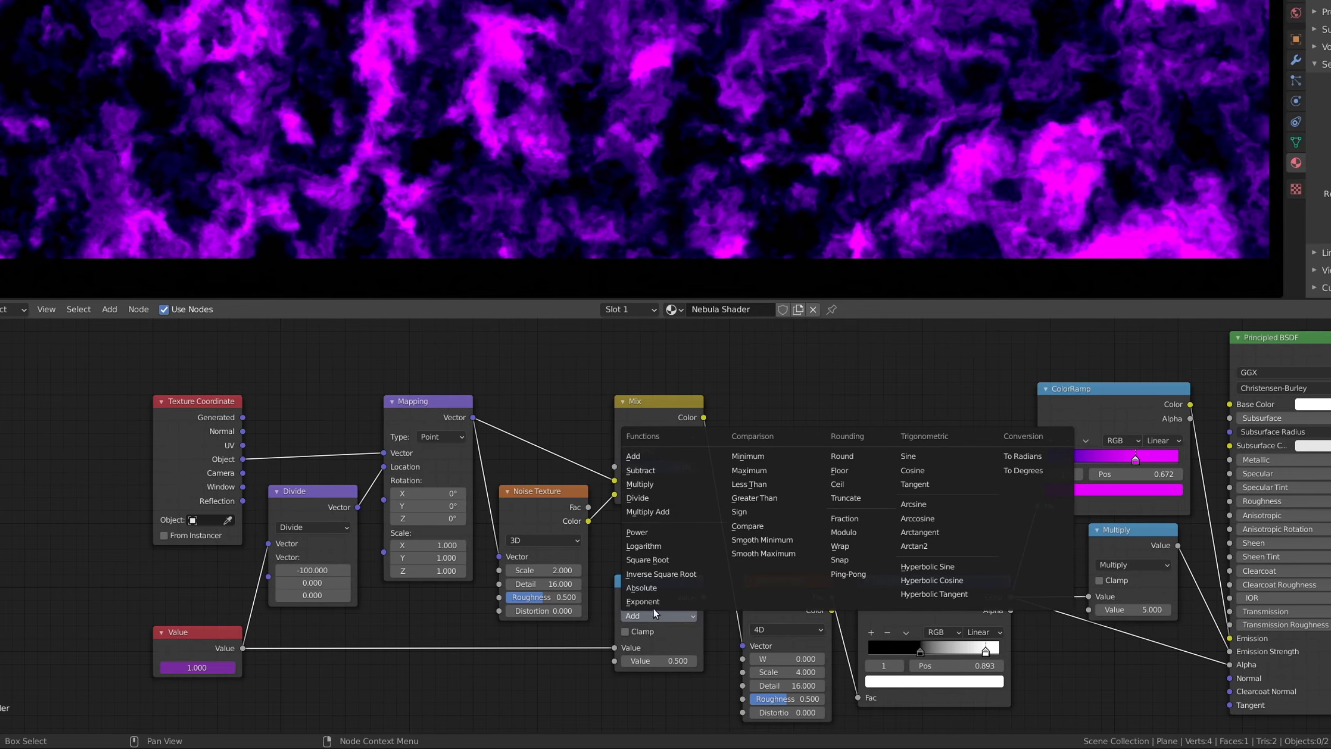
{"action": "left_click", "coordinate": [653, 498]}
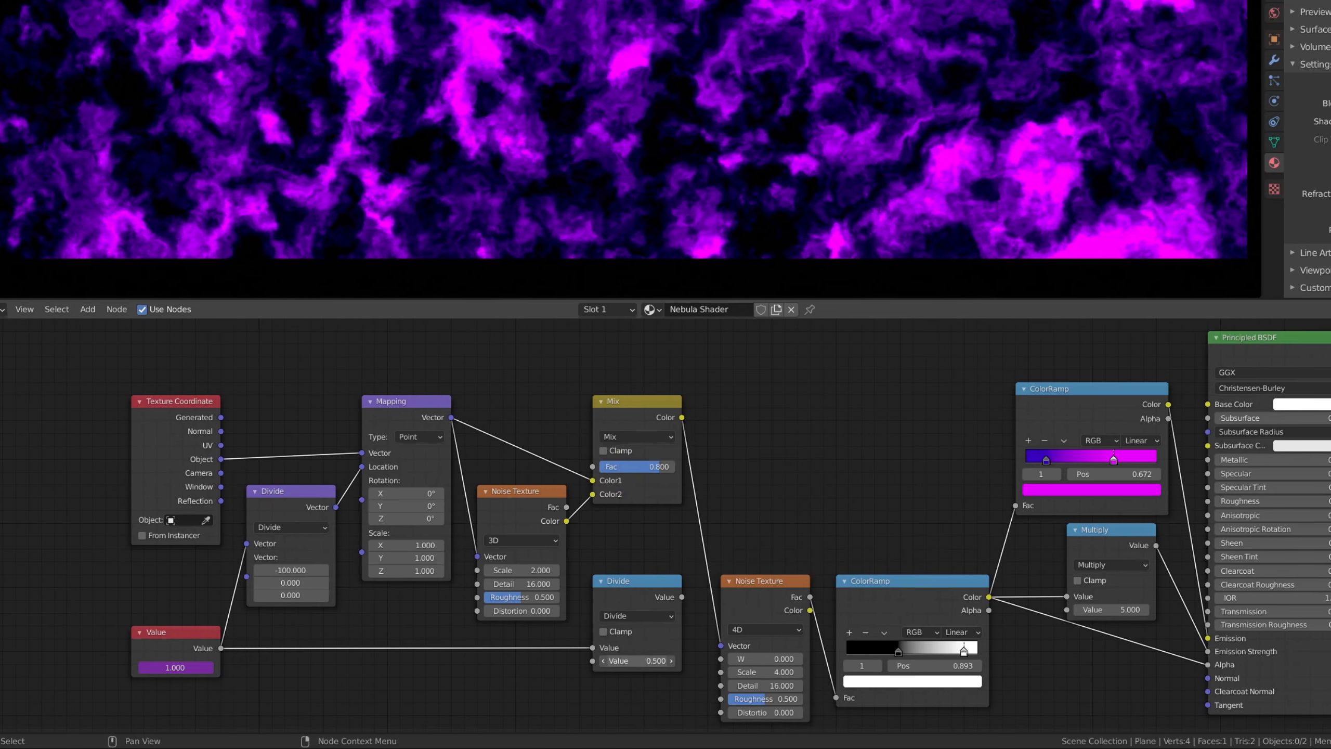
{"action": "left_click", "coordinate": [643, 660]}
{"action": "type", "text": "100"}
{"action": "key", "text": "Return"}
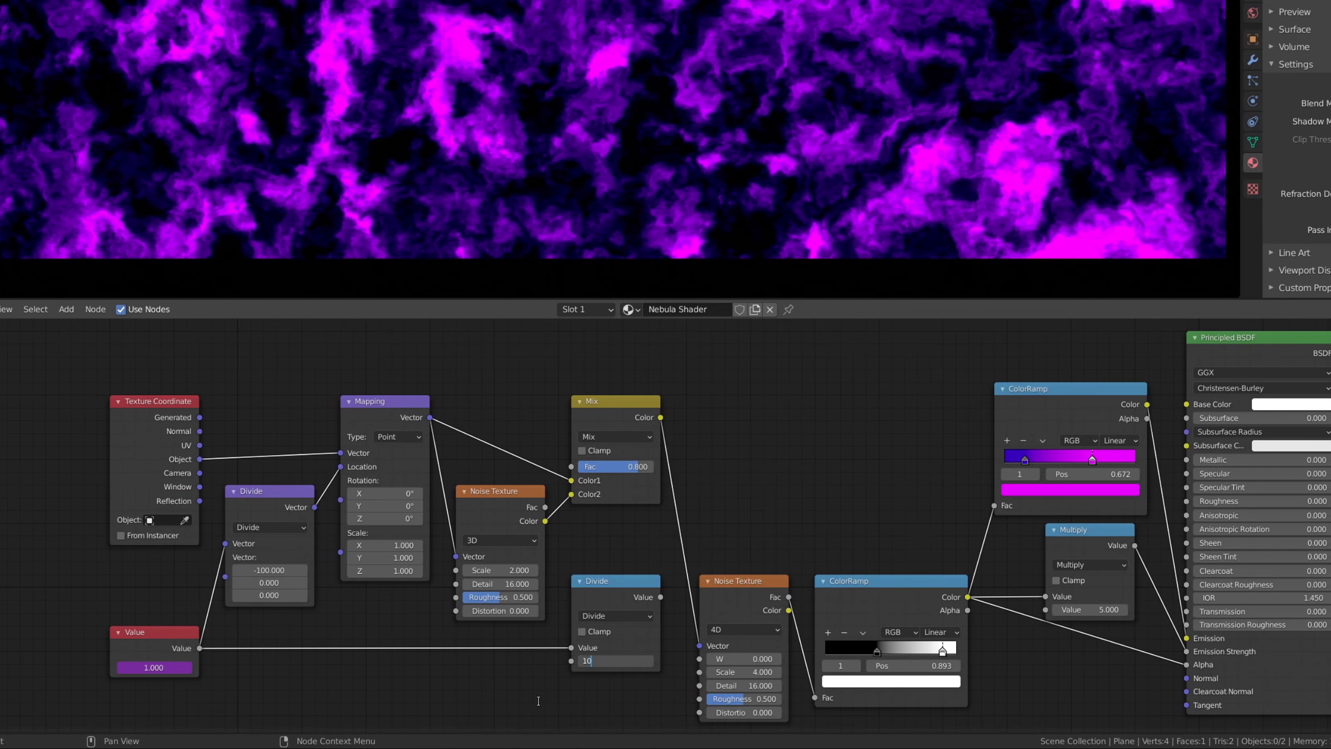
{"action": "left_click_drag", "start_coordinate": [647, 598], "coordinate": [683, 660]}
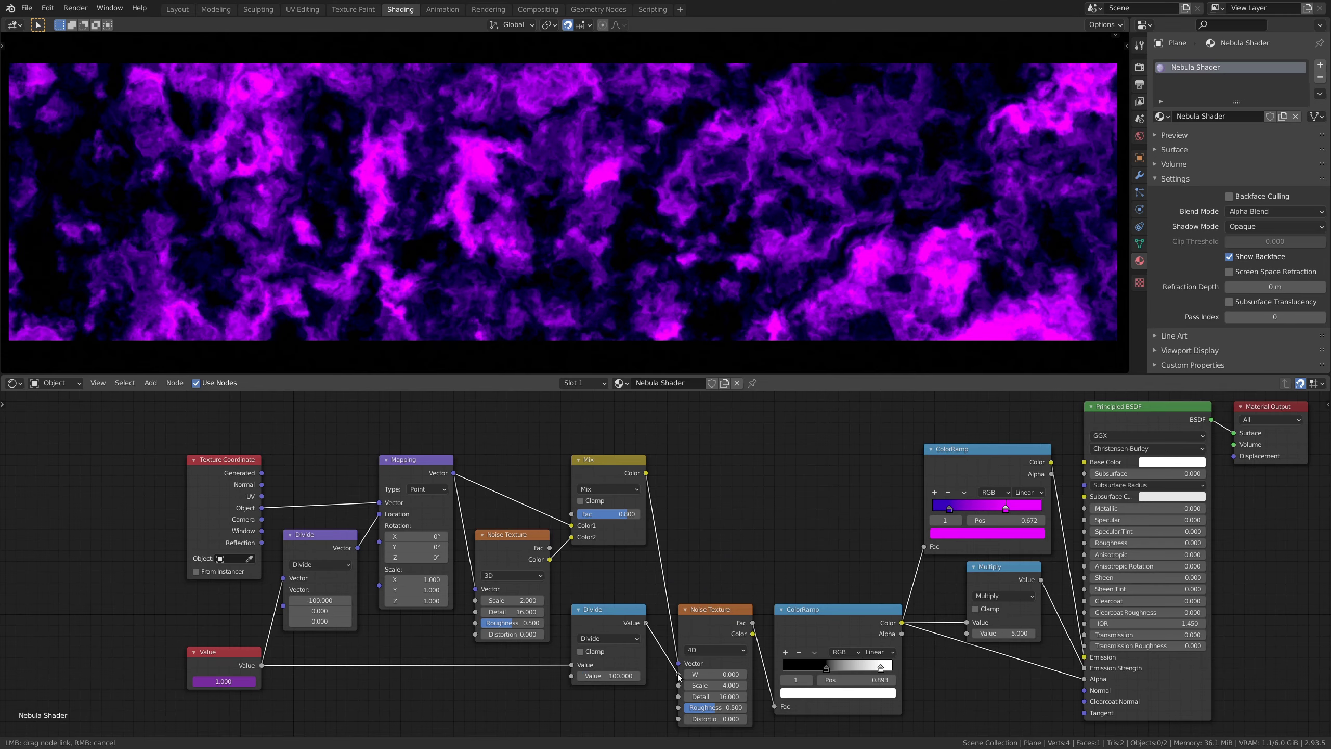
- Connect the divided frame to Noise W, play, and raise divisors to 1000 and -500
{"action": "left_click_drag", "start_coordinate": [678, 676], "coordinate": [678, 675]}
{"action": "key", "text": "space"}
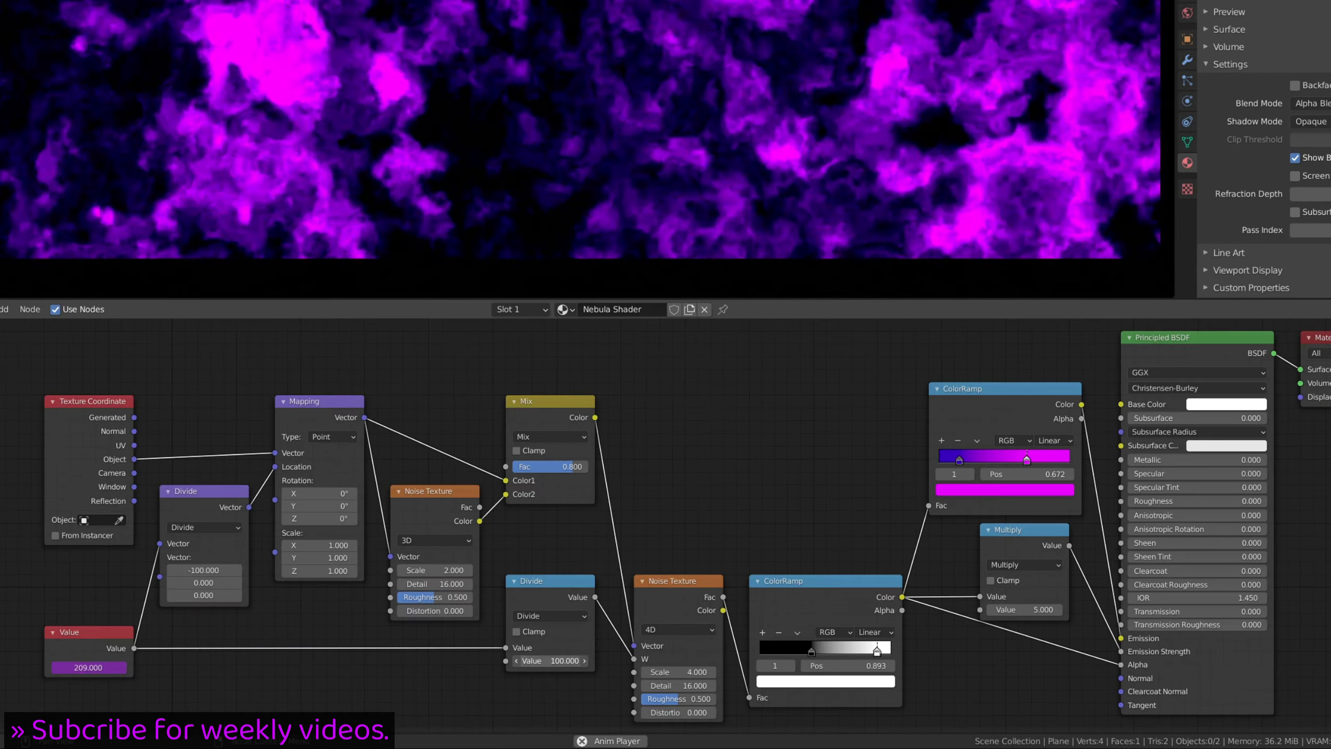
{"action": "left_click", "coordinate": [592, 676]}
{"action": "key", "text": "Left"}
{"action": "key", "text": "Left"}
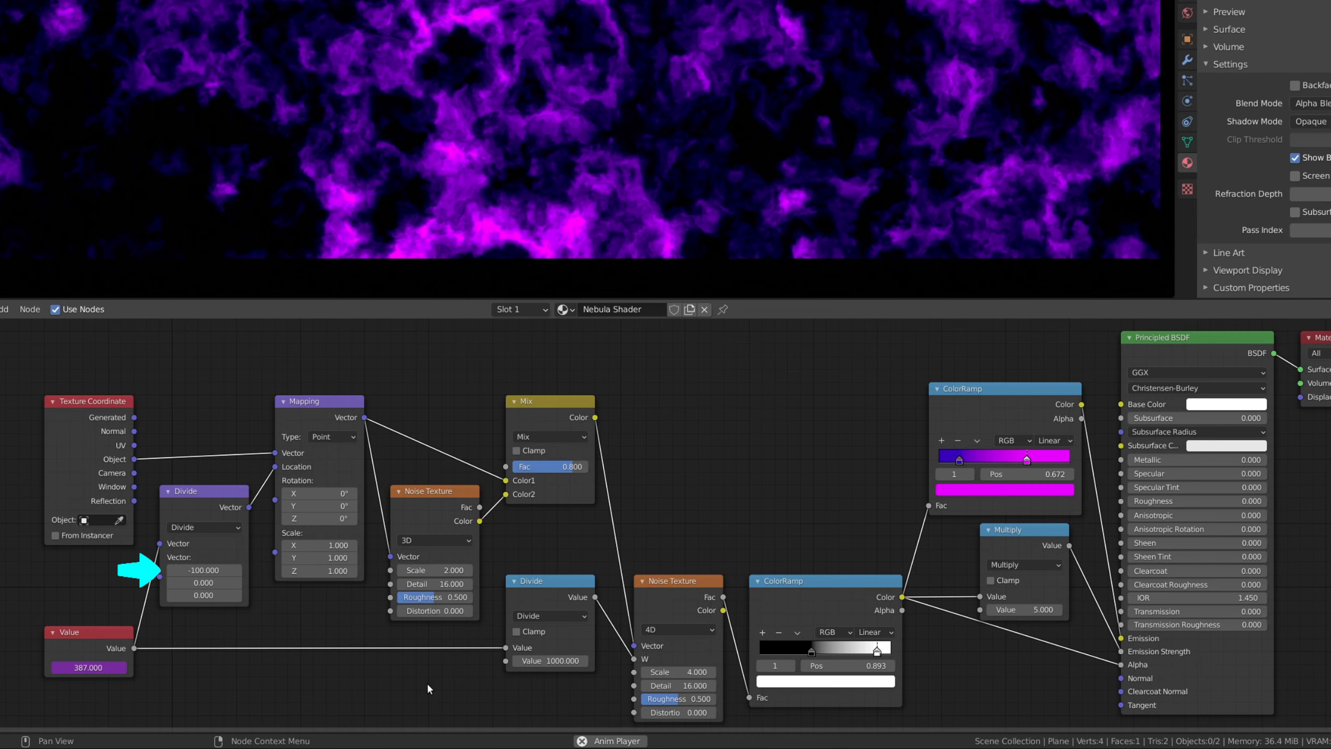
{"action": "left_click", "coordinate": [203, 570]}
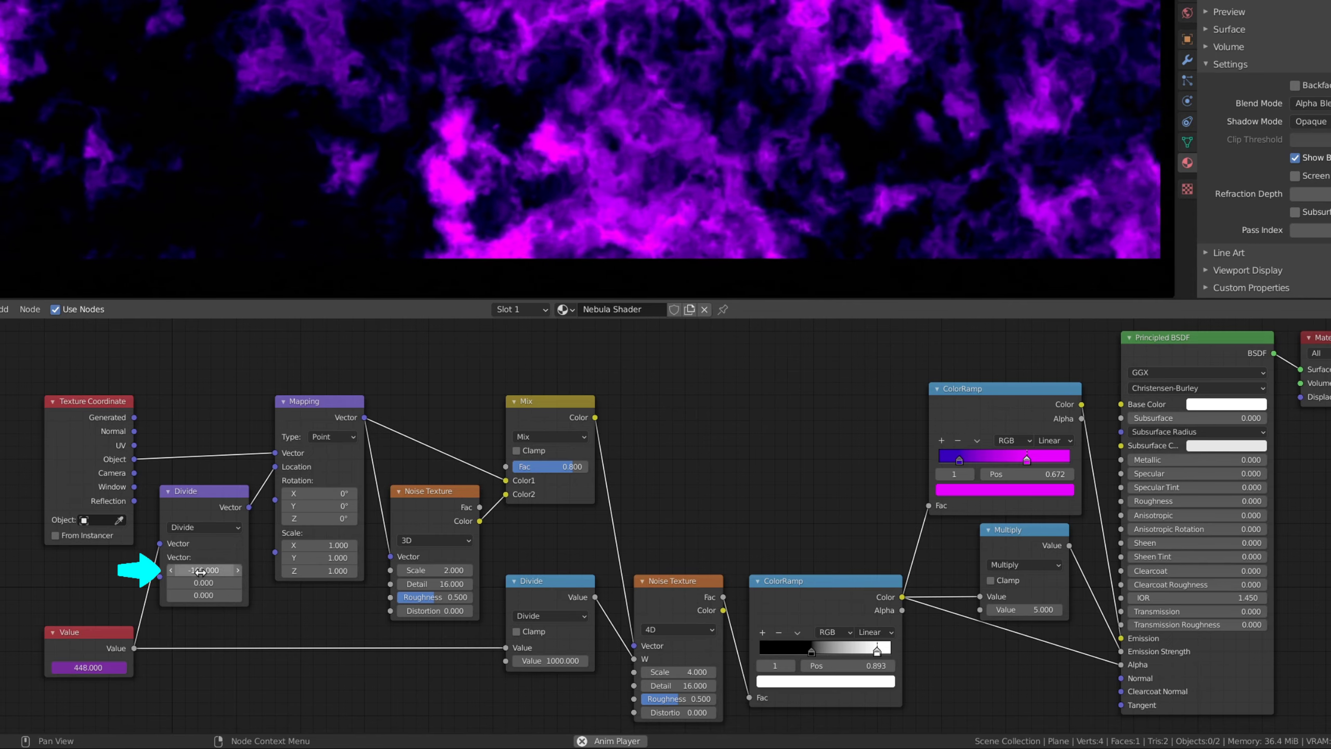